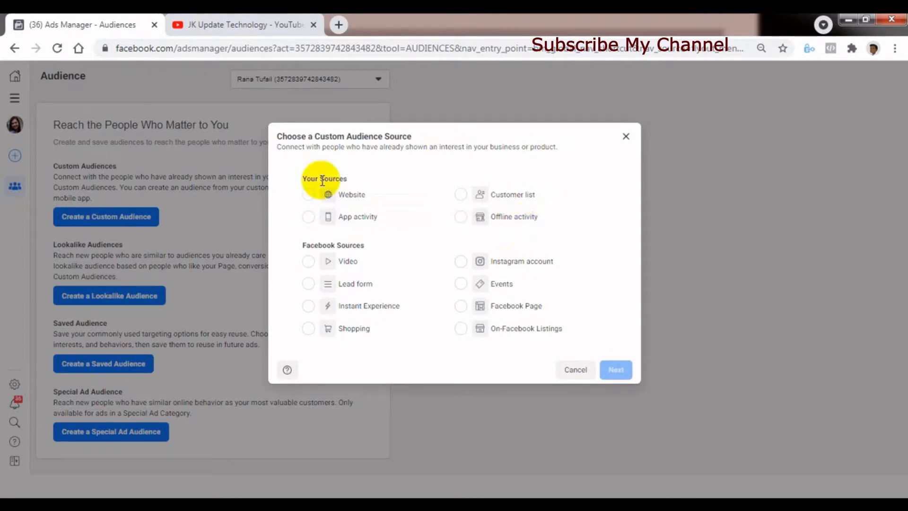
Open the custom audience form for the Website source and view its fields down to the description
{"action": "left_click", "coordinate": [303, 194]}
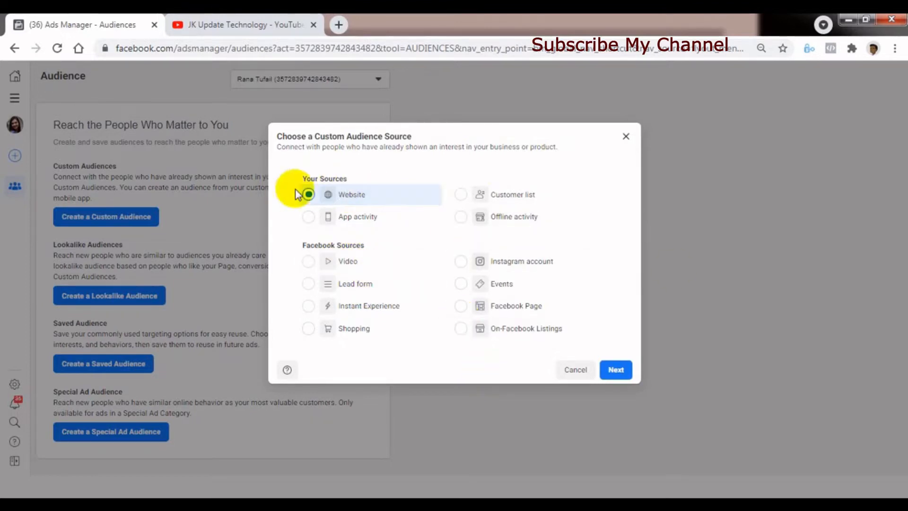
{"action": "left_click", "coordinate": [618, 370]}
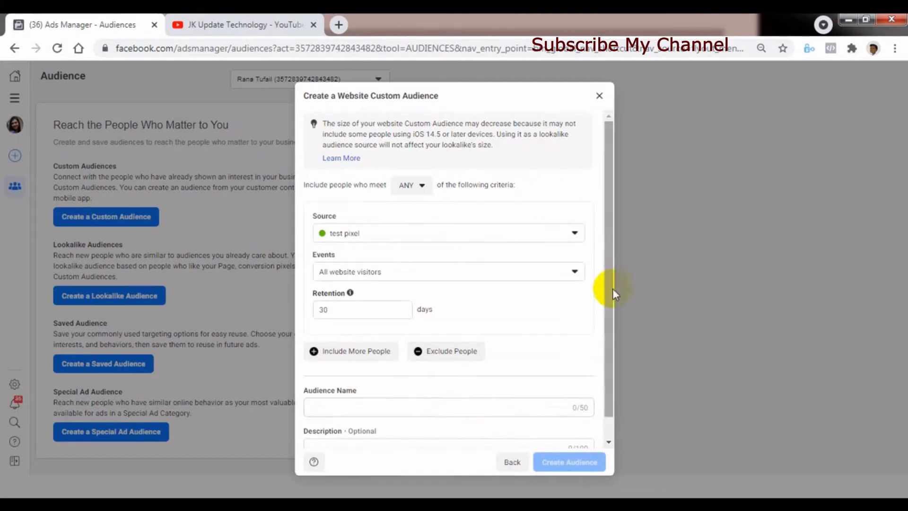
{"action": "left_click_drag", "start_coordinate": [612, 288], "coordinate": [609, 317]}
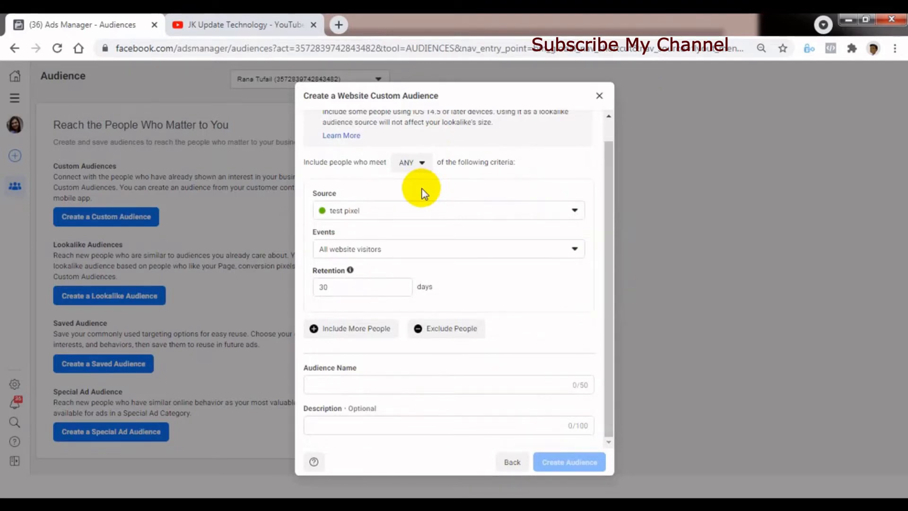
Switch to YouTube to look through the JK Update Technology channel's uploads, and return to Ads Manager
{"action": "left_click", "coordinate": [274, 28]}
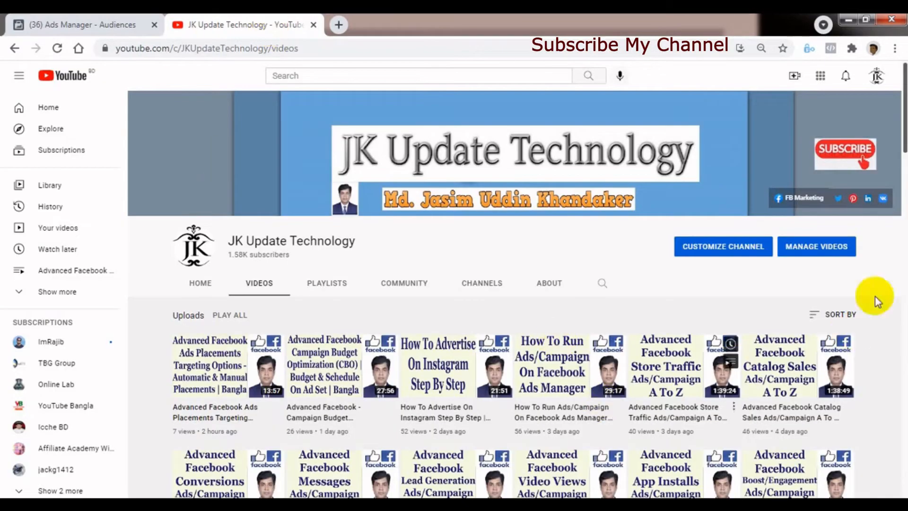
{"action": "left_click_drag", "start_coordinate": [902, 142], "coordinate": [902, 244]}
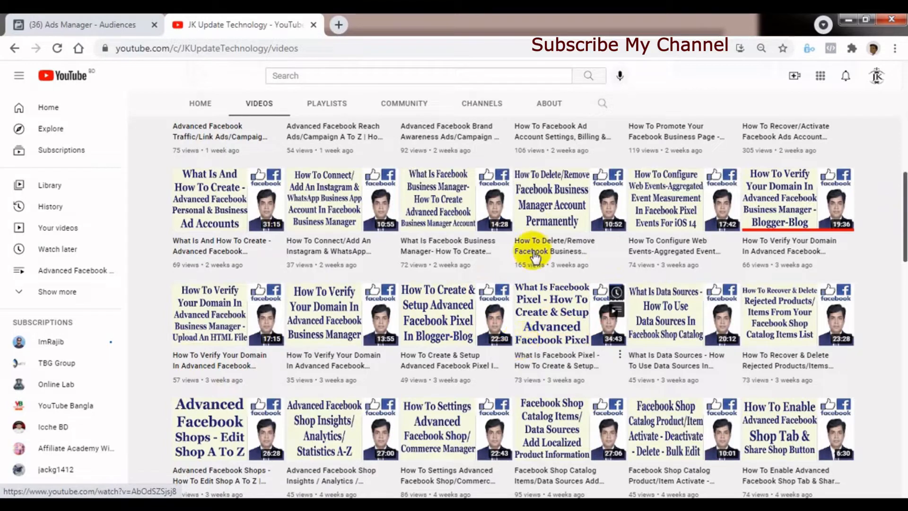
{"action": "left_click", "coordinate": [117, 25]}
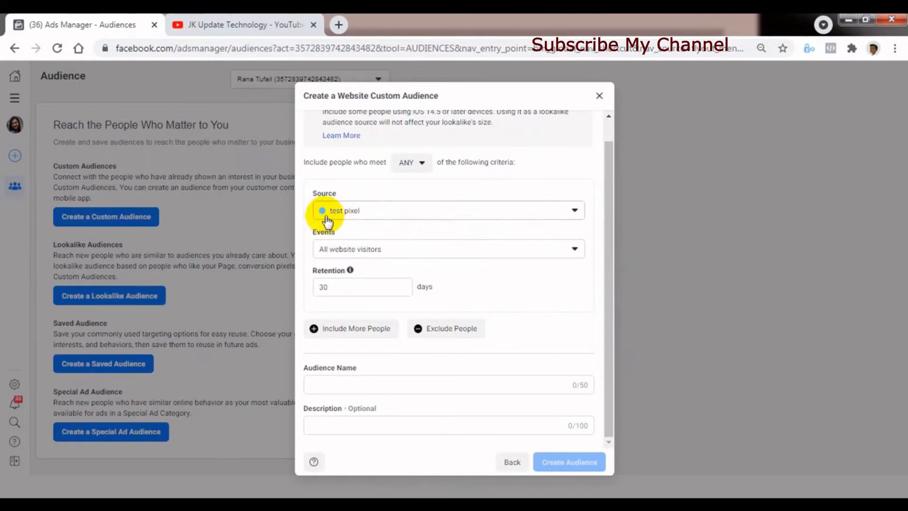
Examine the website audience's event choices and its ANY/ALL criteria options, and return to the source selection
{"action": "left_click", "coordinate": [385, 250]}
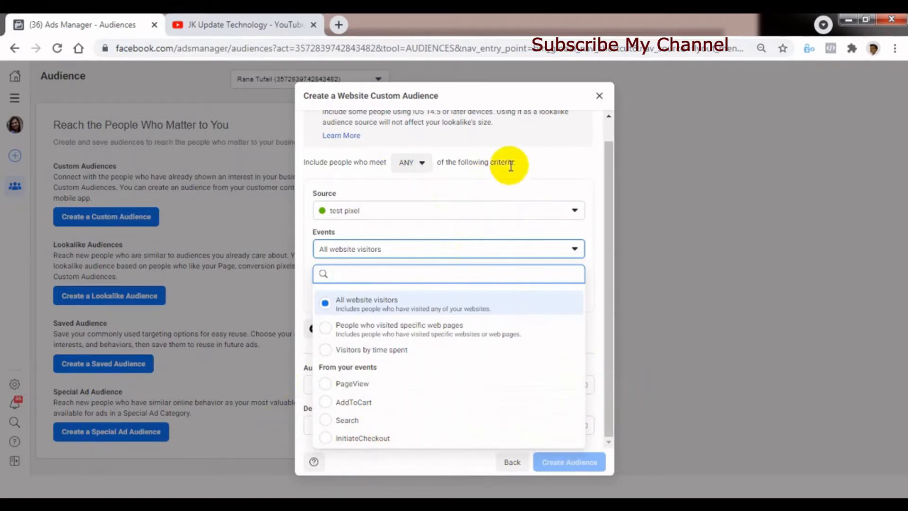
{"action": "left_click", "coordinate": [530, 160]}
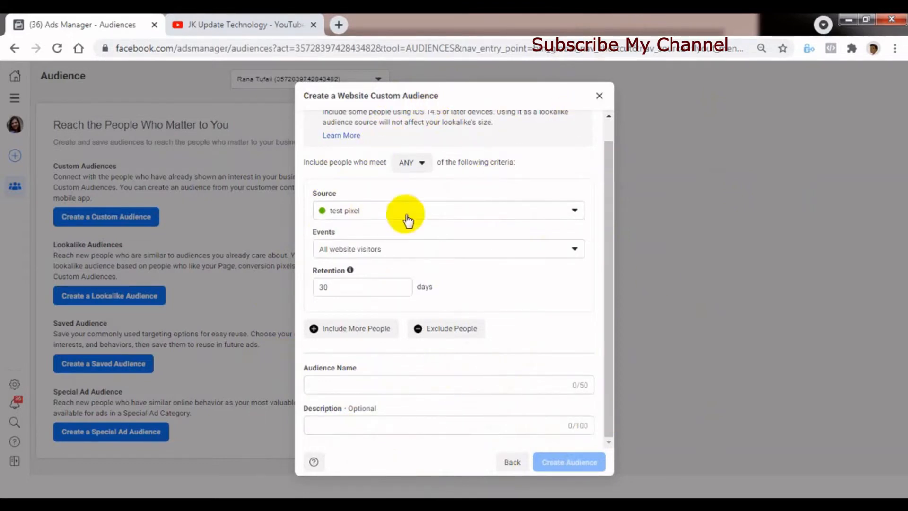
{"action": "left_click", "coordinate": [410, 162]}
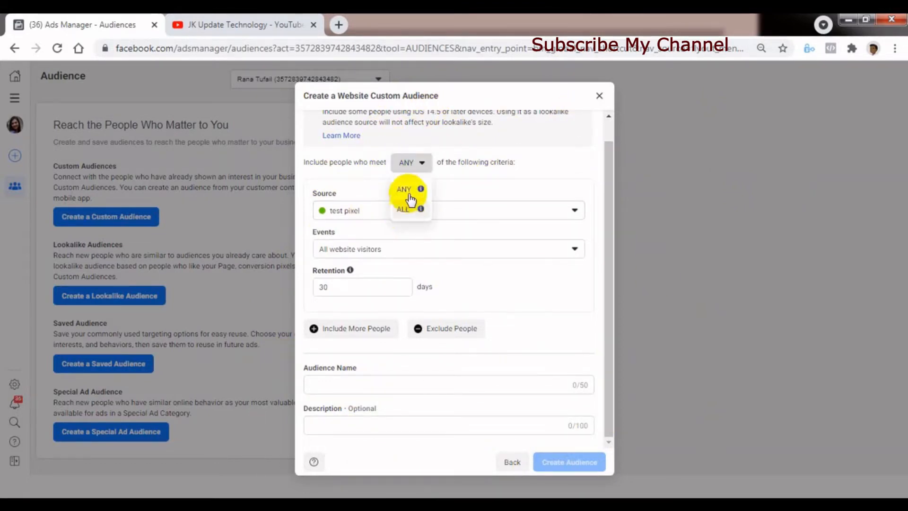
{"action": "left_click", "coordinate": [503, 231]}
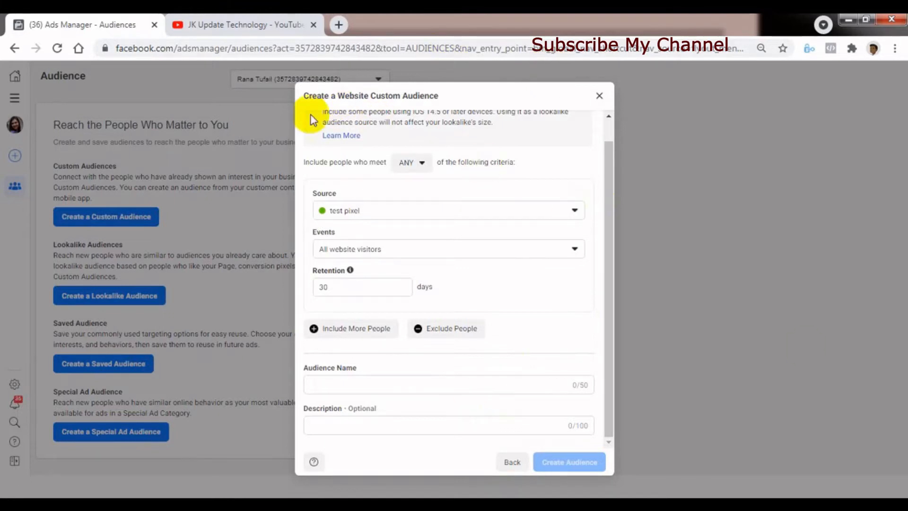
{"action": "left_click", "coordinate": [511, 462]}
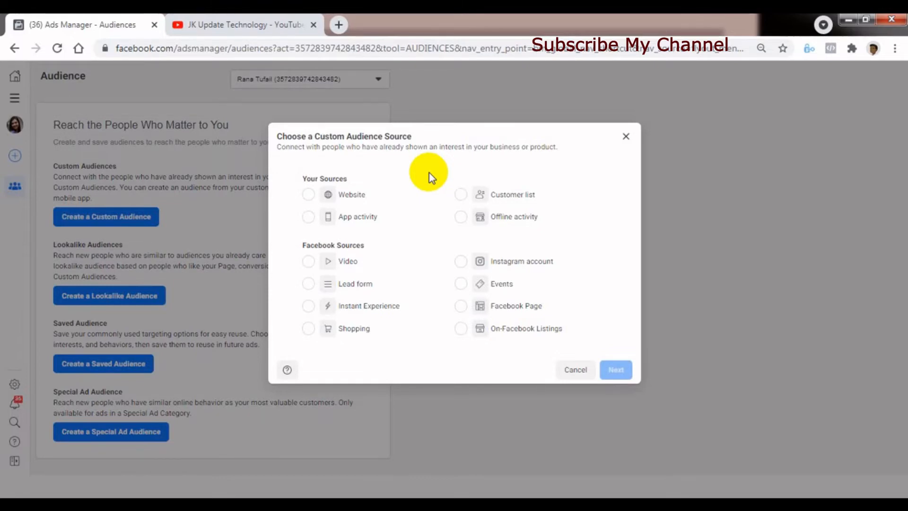
Try the Customer list source, pick JK Online Shop as the business for the ad account, and cancel without adding it
{"action": "left_click", "coordinate": [462, 196]}
{"action": "left_click", "coordinate": [615, 370]}
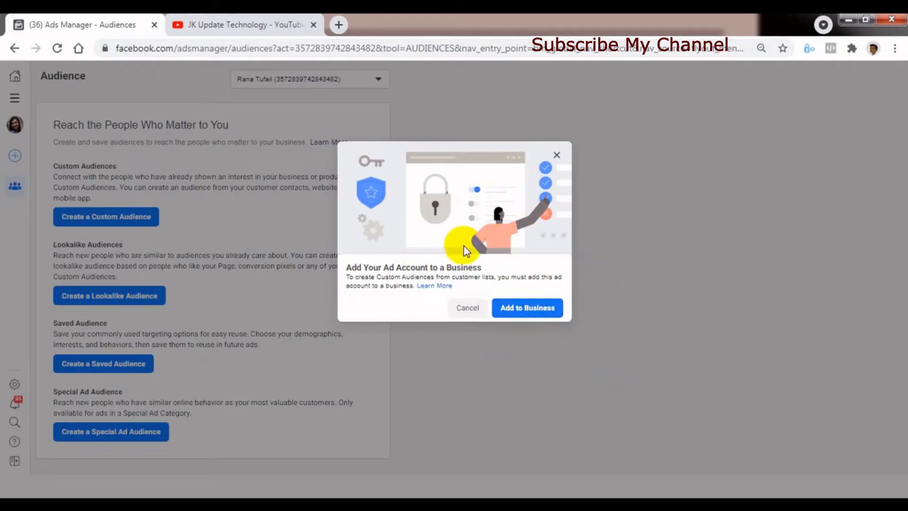
{"action": "left_click", "coordinate": [523, 313]}
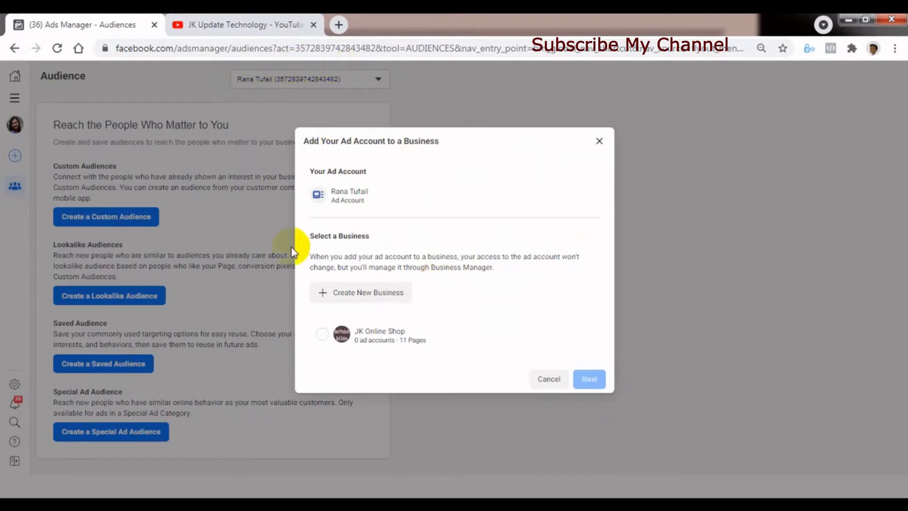
{"action": "left_click", "coordinate": [354, 204]}
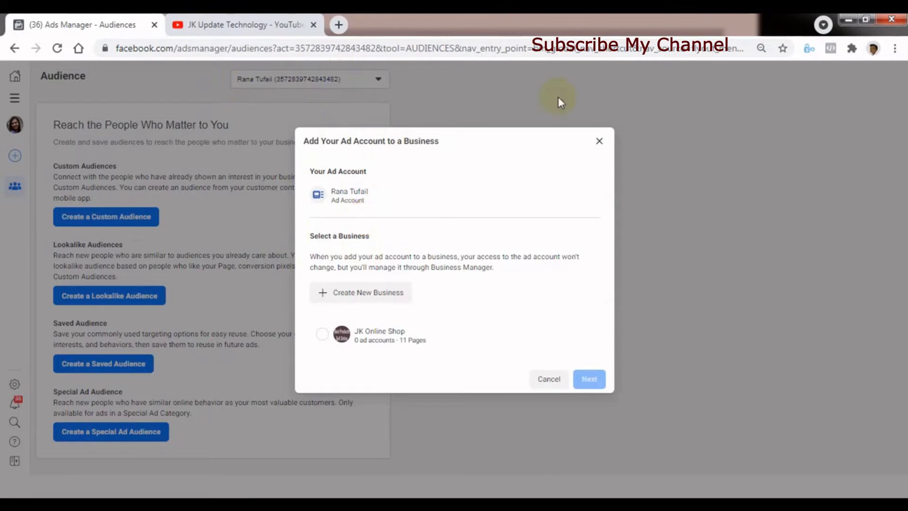
{"action": "left_click", "coordinate": [324, 335]}
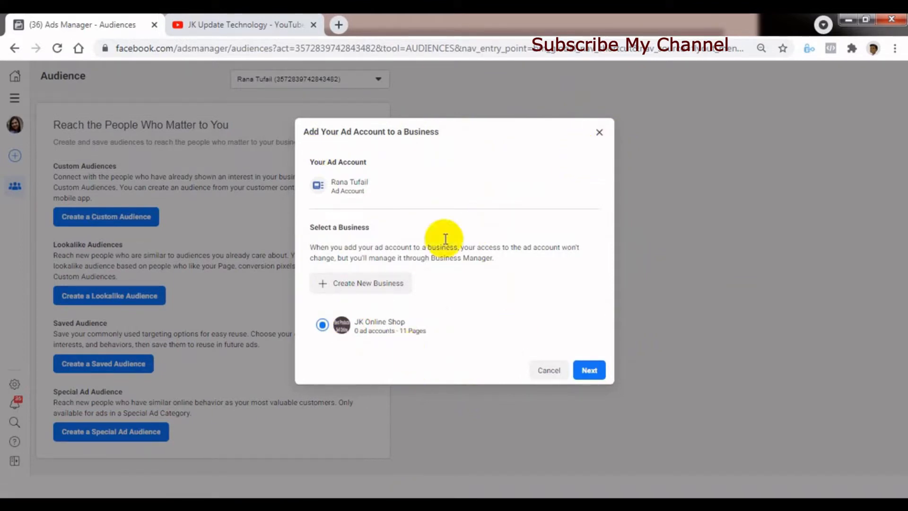
{"action": "left_click", "coordinate": [599, 133]}
{"action": "left_click", "coordinate": [466, 308]}
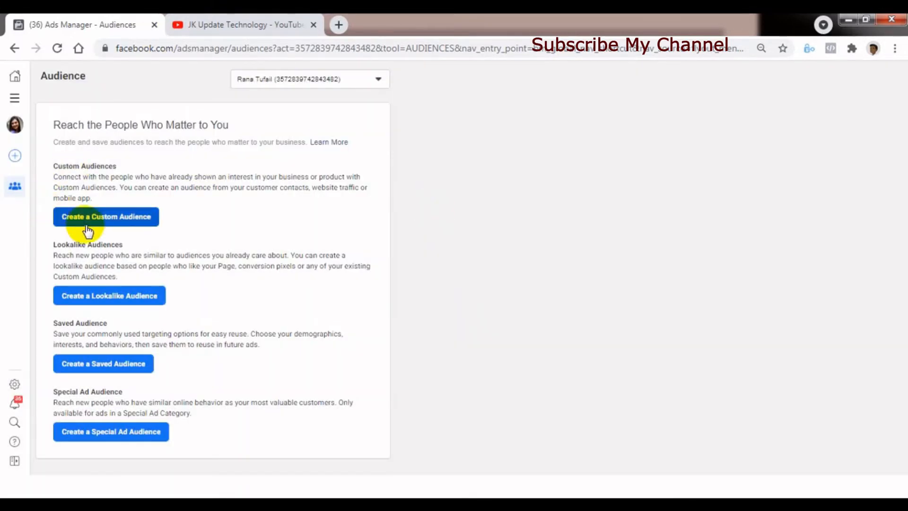
Start another custom audience, review the form for the App activity source, and return to the source selection
{"action": "left_click", "coordinate": [108, 218]}
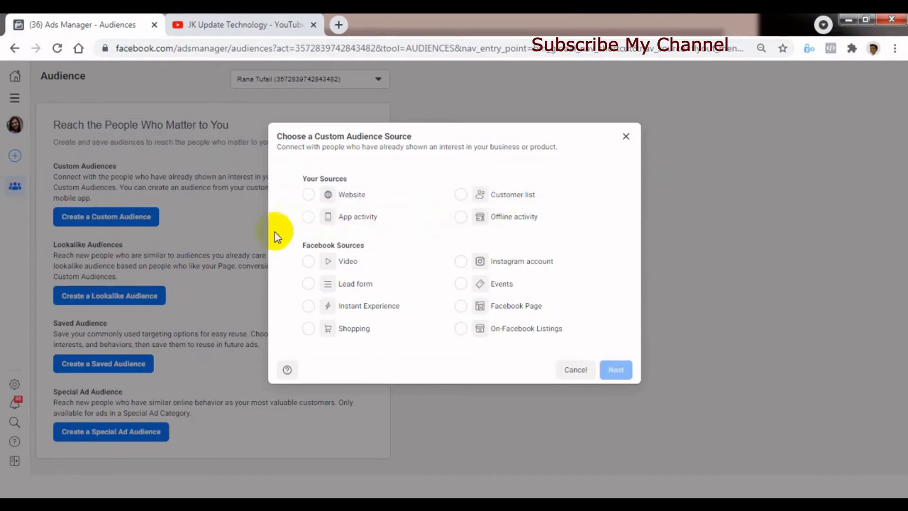
{"action": "left_click", "coordinate": [313, 218]}
{"action": "left_click", "coordinate": [616, 370]}
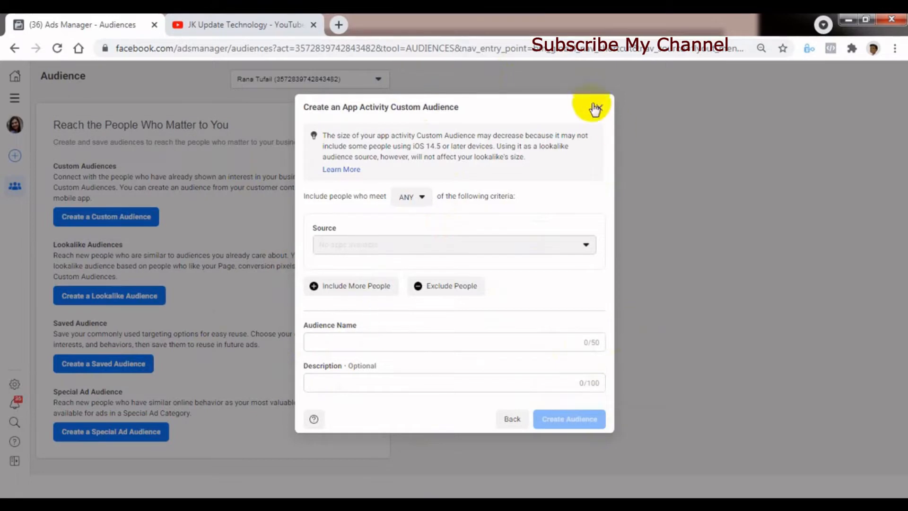
{"action": "left_click", "coordinate": [509, 418]}
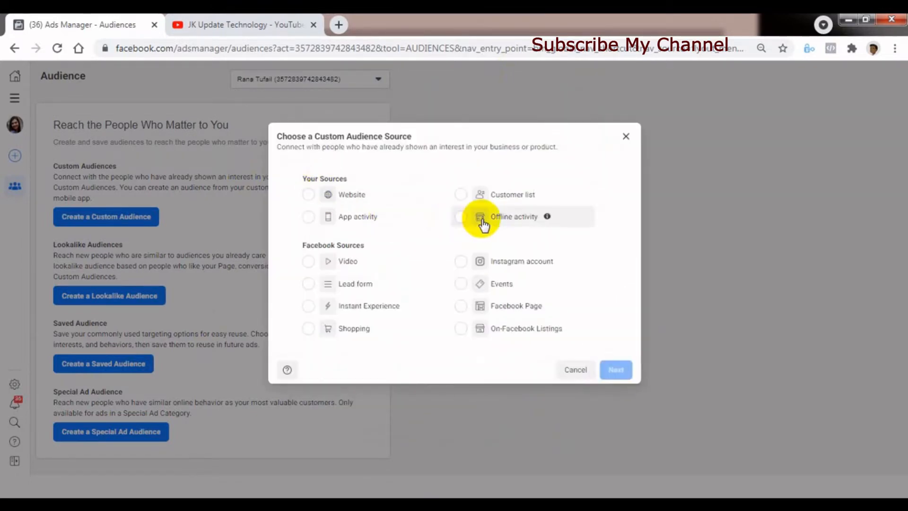
Review the form for the Offline activity source, dismiss the browser notification, and return to the source selection
{"action": "left_click", "coordinate": [462, 221]}
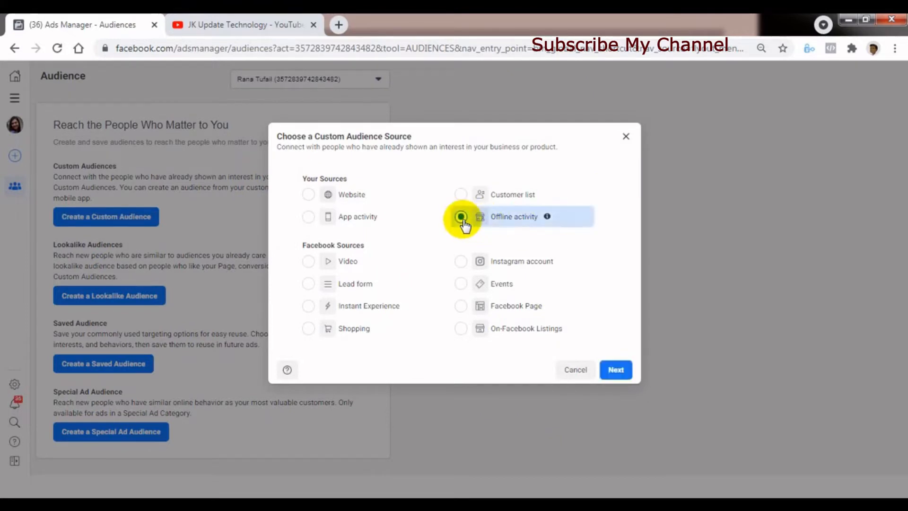
{"action": "left_click", "coordinate": [615, 370]}
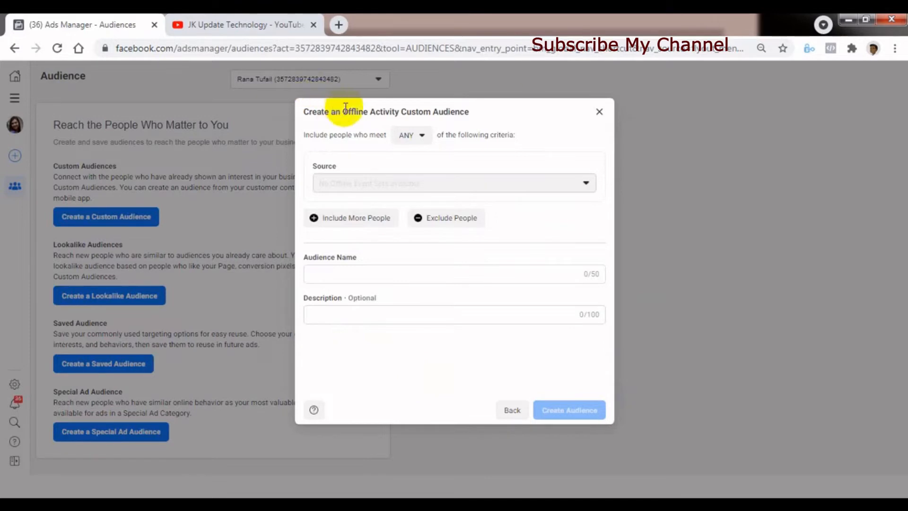
{"action": "mouse_move", "coordinate": [330, 203]}
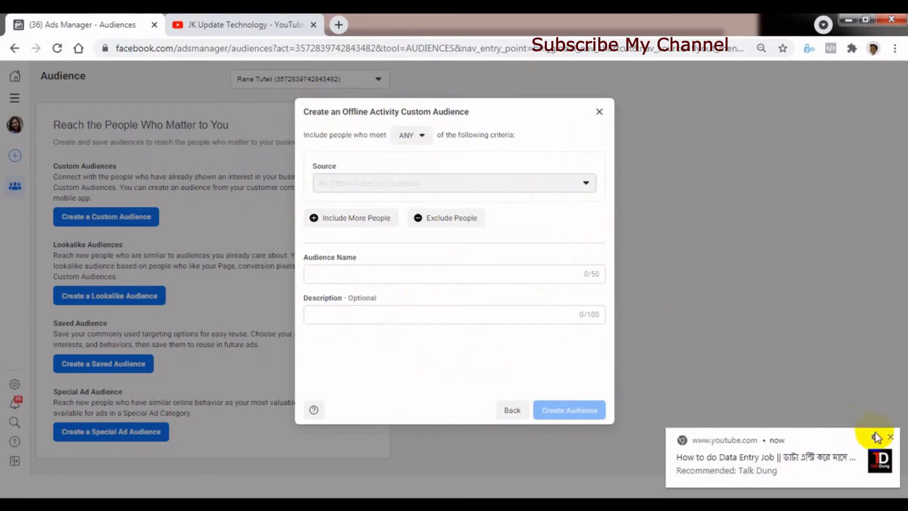
{"action": "left_click", "coordinate": [890, 437]}
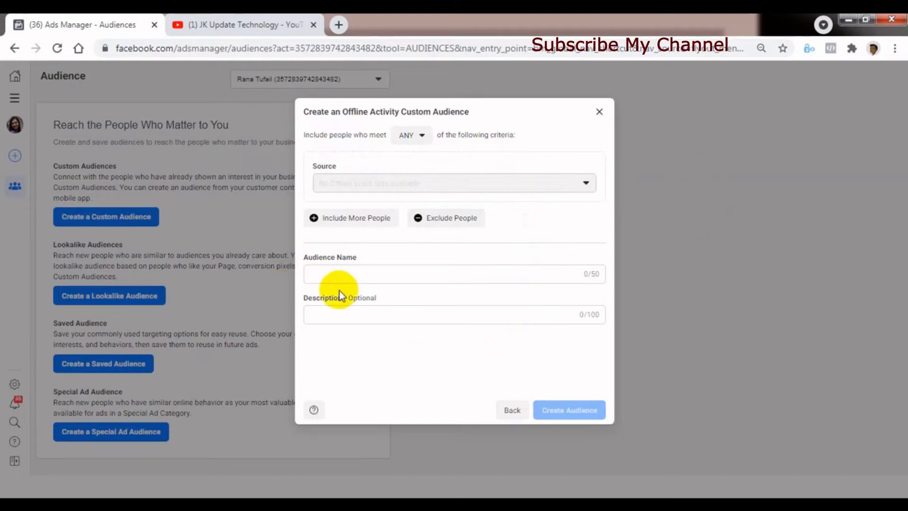
{"action": "left_click", "coordinate": [512, 410]}
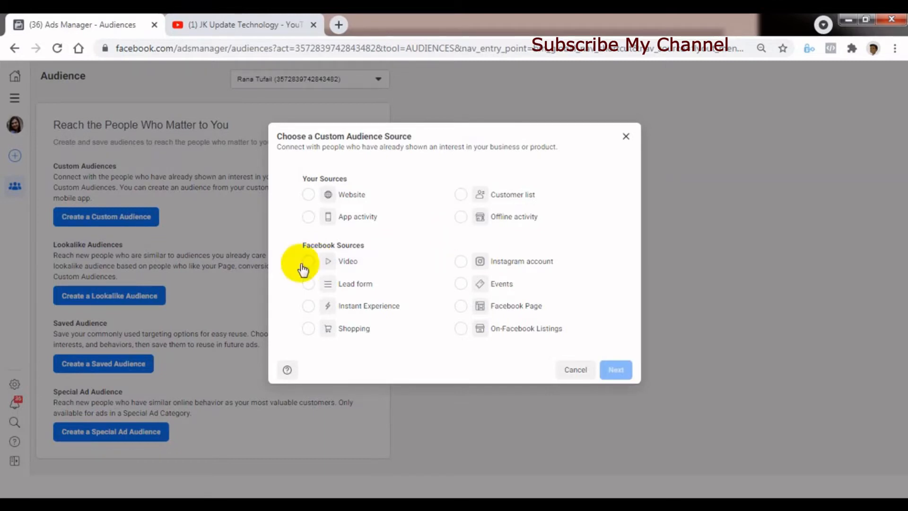
Start a Video source audience with the engagement "People who have watched at 50% of your video"
{"action": "left_click", "coordinate": [308, 262]}
{"action": "left_click", "coordinate": [616, 370]}
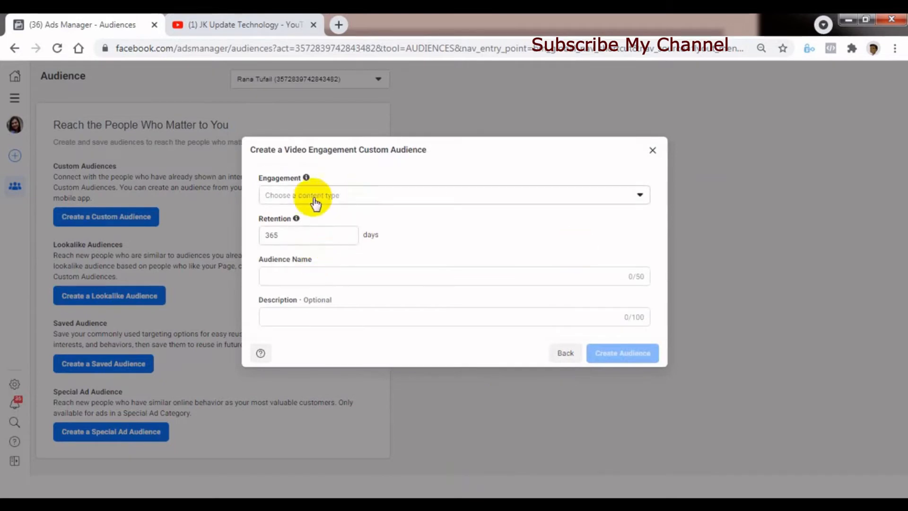
{"action": "left_click", "coordinate": [335, 199]}
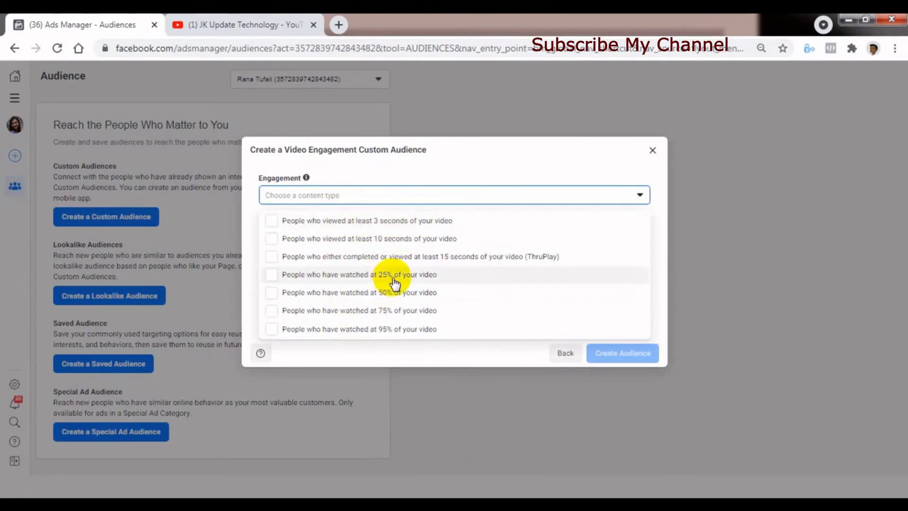
{"action": "left_click", "coordinate": [373, 294]}
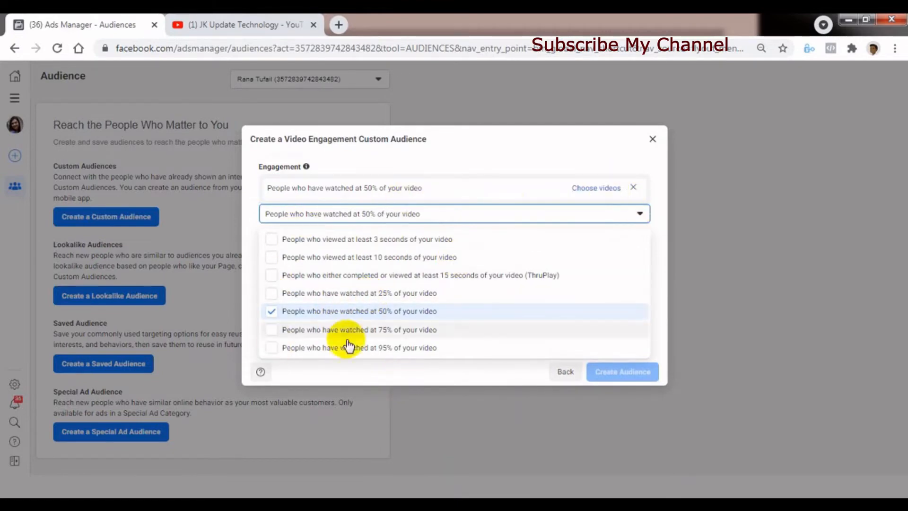
Examine the Facebook Page and video source choices for selecting videos, cancel, and return to the source selection
{"action": "left_click", "coordinate": [597, 187]}
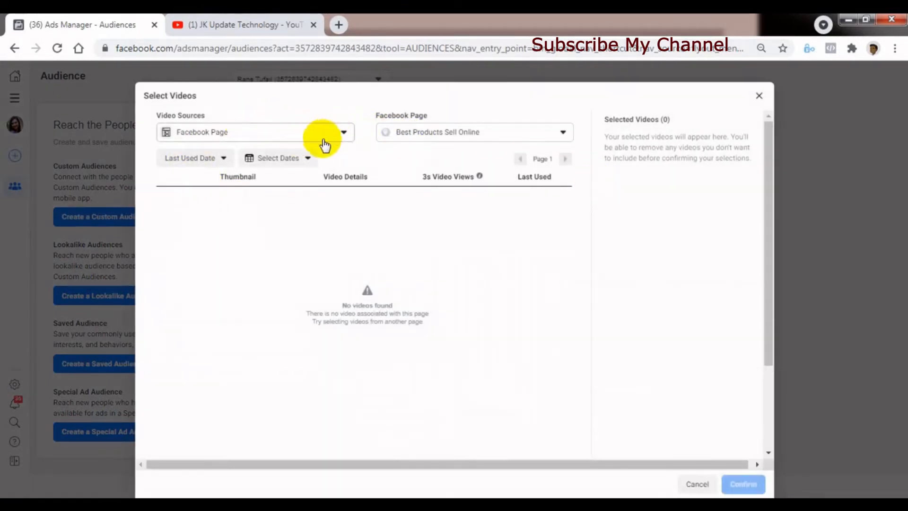
{"action": "left_click", "coordinate": [501, 141]}
{"action": "left_click", "coordinate": [345, 237]}
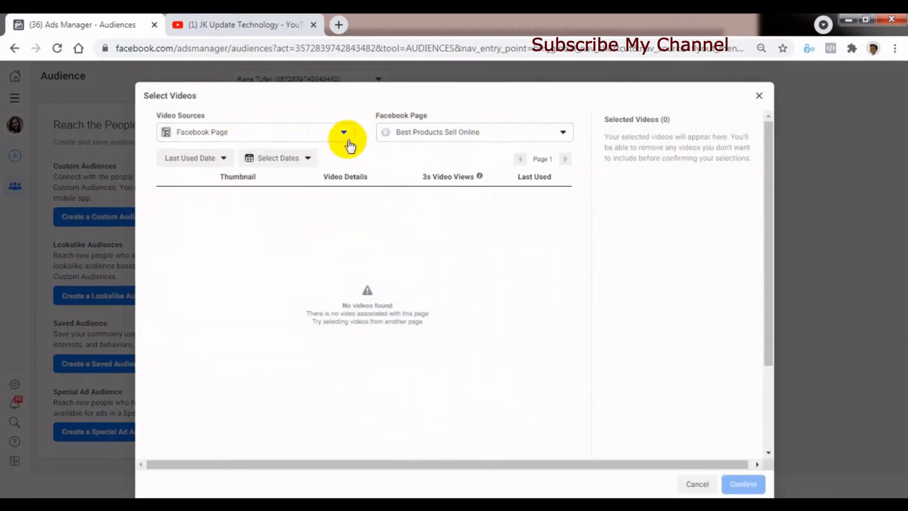
{"action": "left_click", "coordinate": [342, 137]}
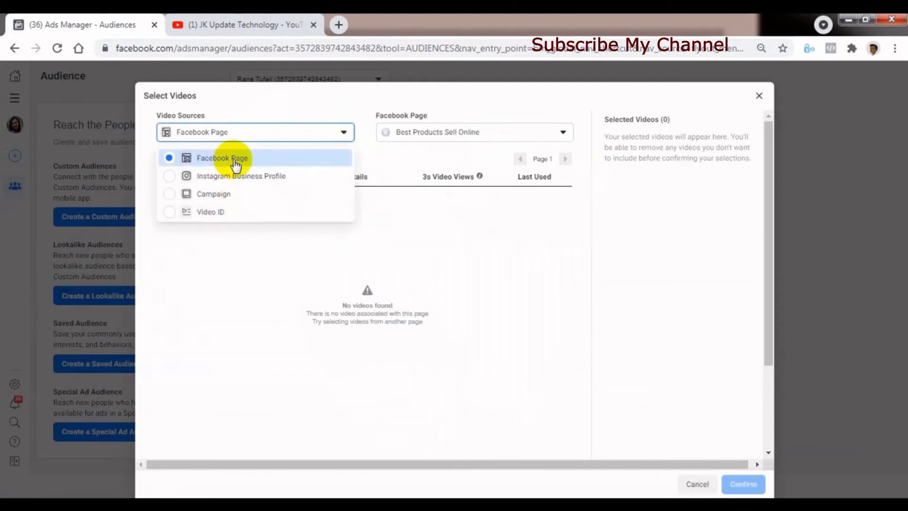
{"action": "left_click", "coordinate": [235, 270]}
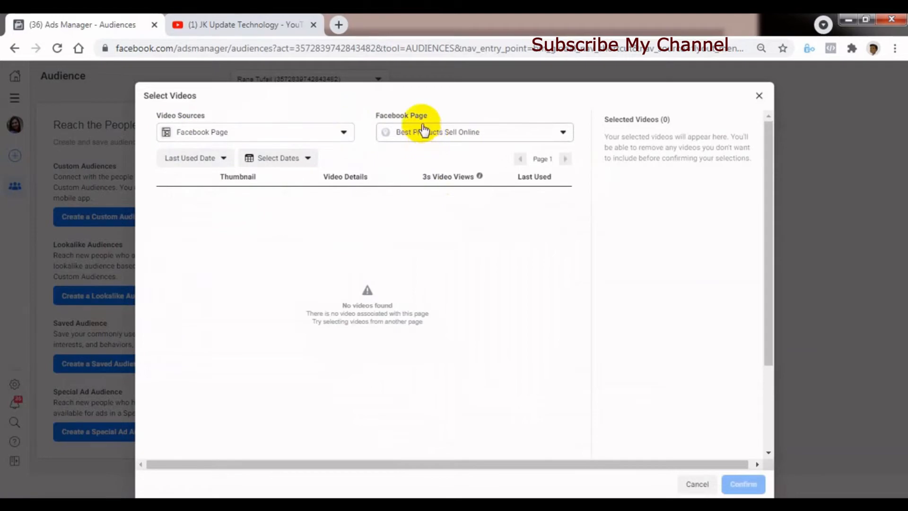
{"action": "left_click", "coordinate": [695, 484]}
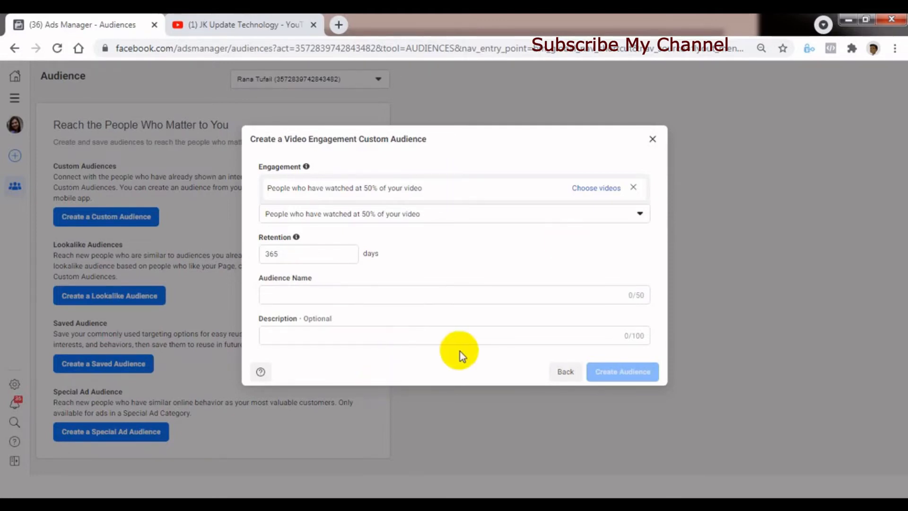
{"action": "left_click", "coordinate": [565, 373]}
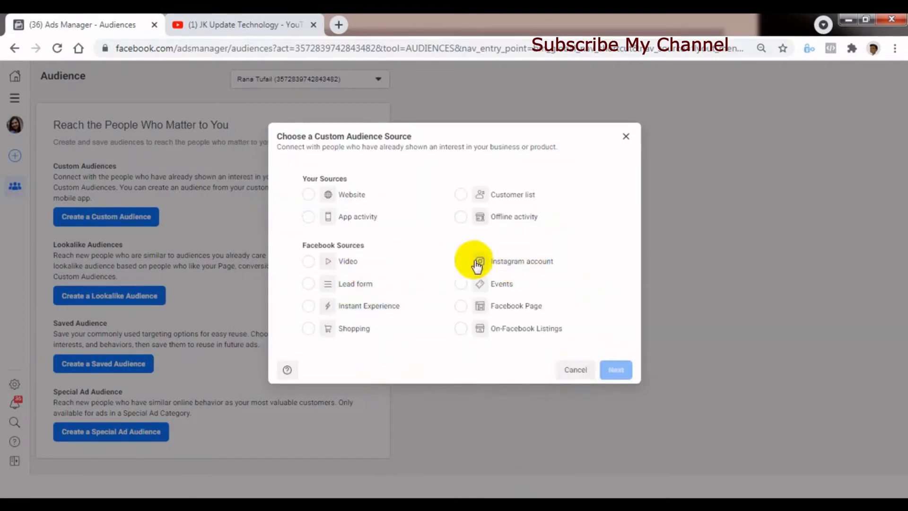
Start an Instagram account audience, review its source account and event options, and return to the source selection
{"action": "left_click", "coordinate": [469, 261]}
{"action": "left_click", "coordinate": [616, 370]}
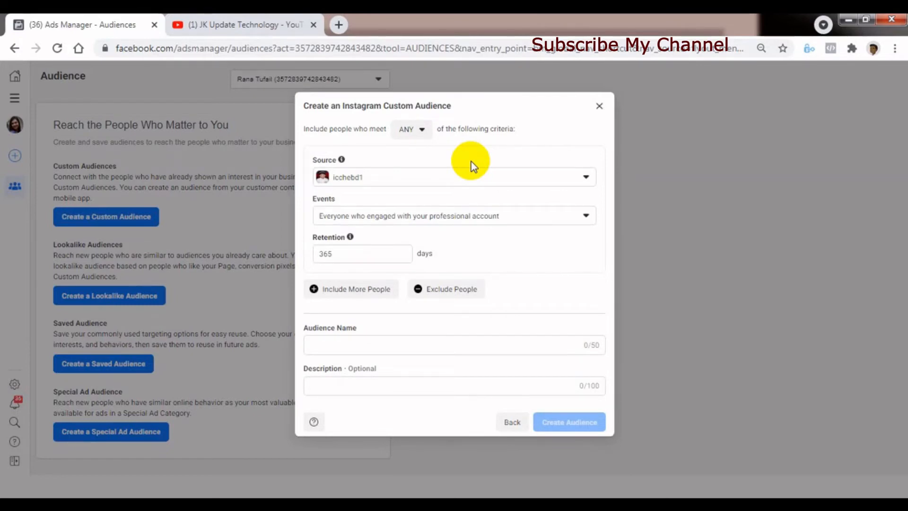
{"action": "left_click", "coordinate": [374, 183]}
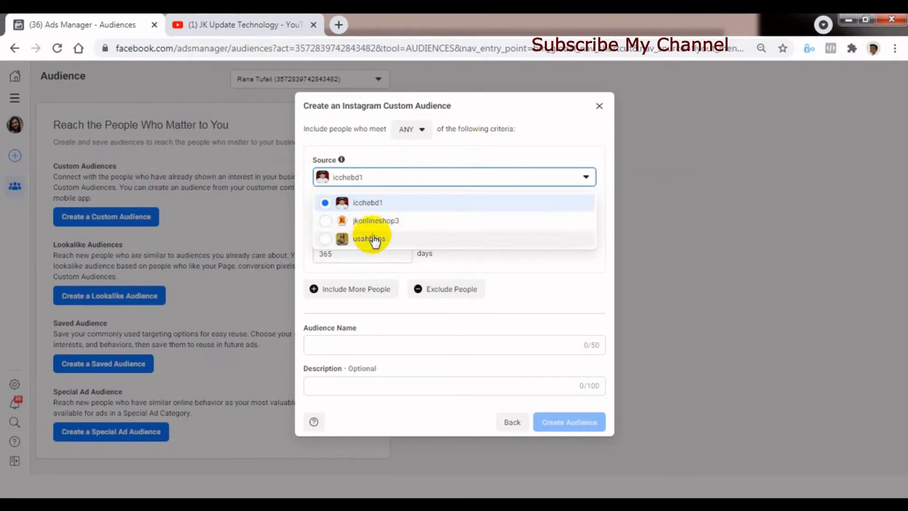
{"action": "left_click", "coordinate": [511, 145]}
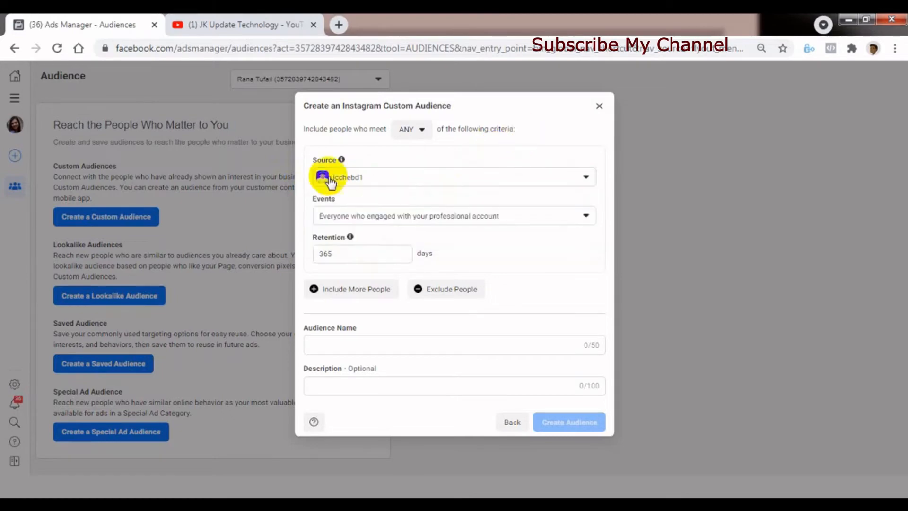
{"action": "left_click", "coordinate": [426, 215]}
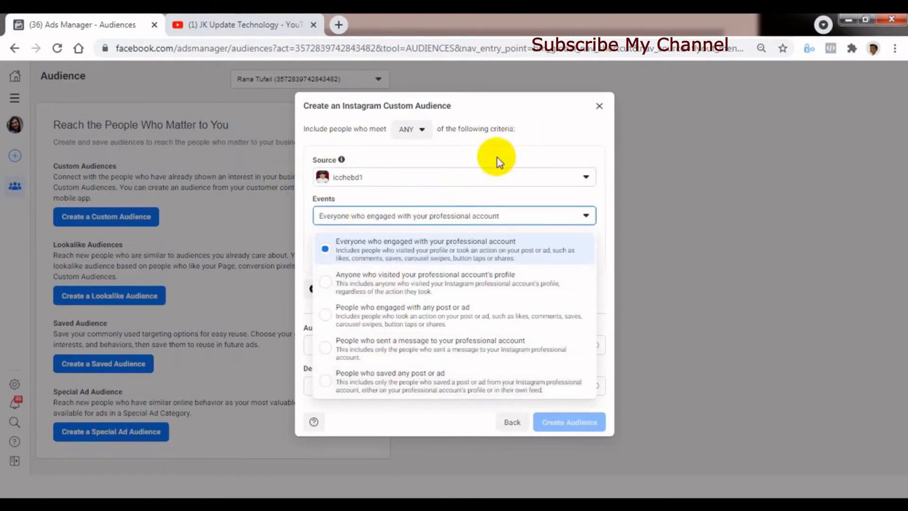
{"action": "left_click", "coordinate": [511, 148]}
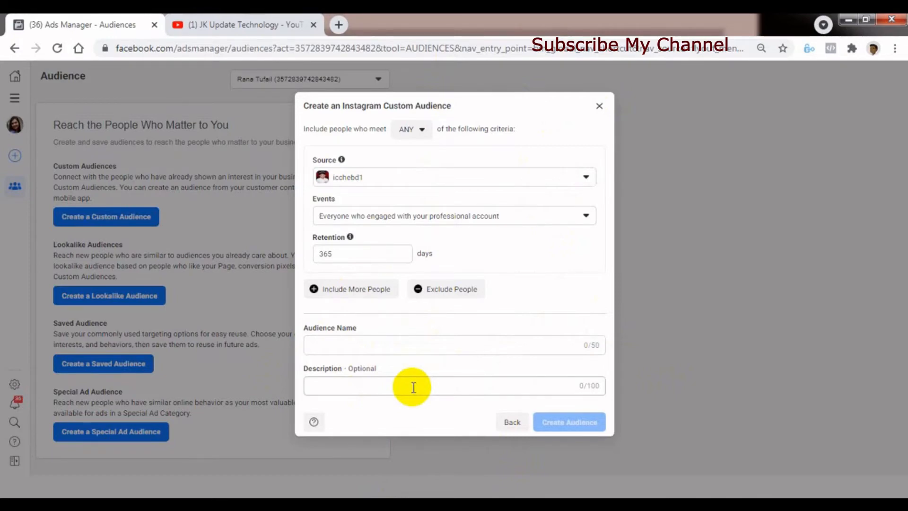
{"action": "left_click", "coordinate": [509, 423]}
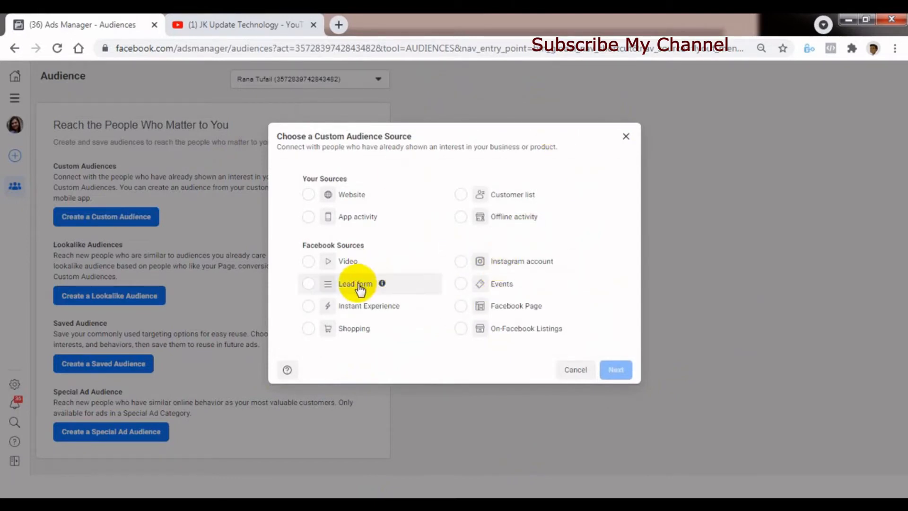
Start a Lead form audience and examine its Page, lead form and event choices
{"action": "left_click", "coordinate": [308, 285]}
{"action": "left_click", "coordinate": [613, 370]}
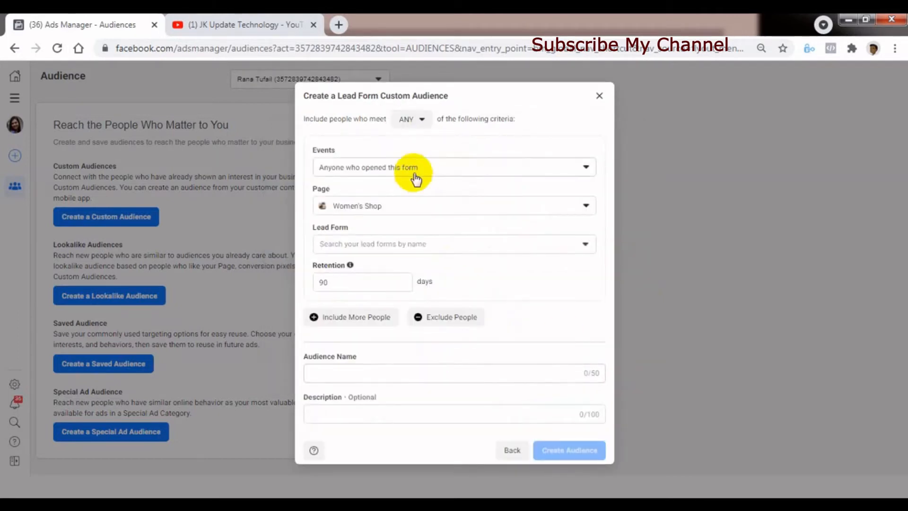
{"action": "left_click", "coordinate": [364, 211]}
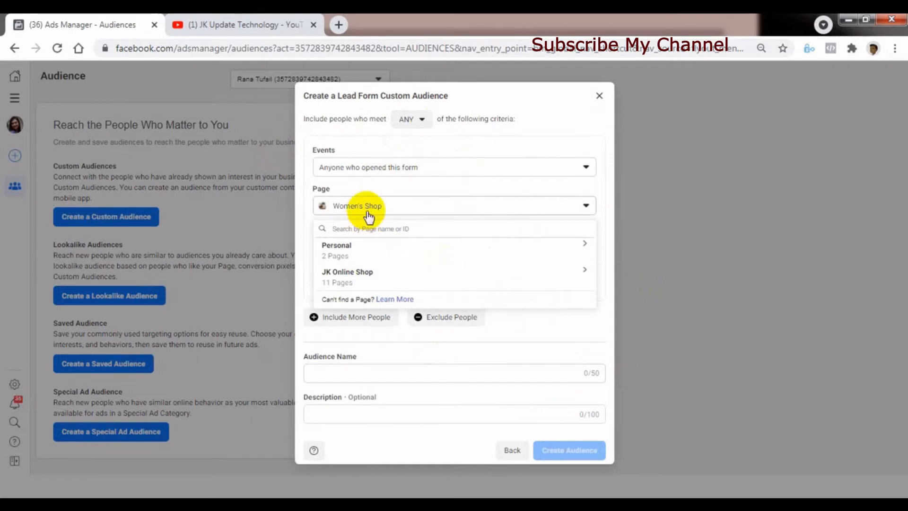
{"action": "left_click", "coordinate": [544, 130]}
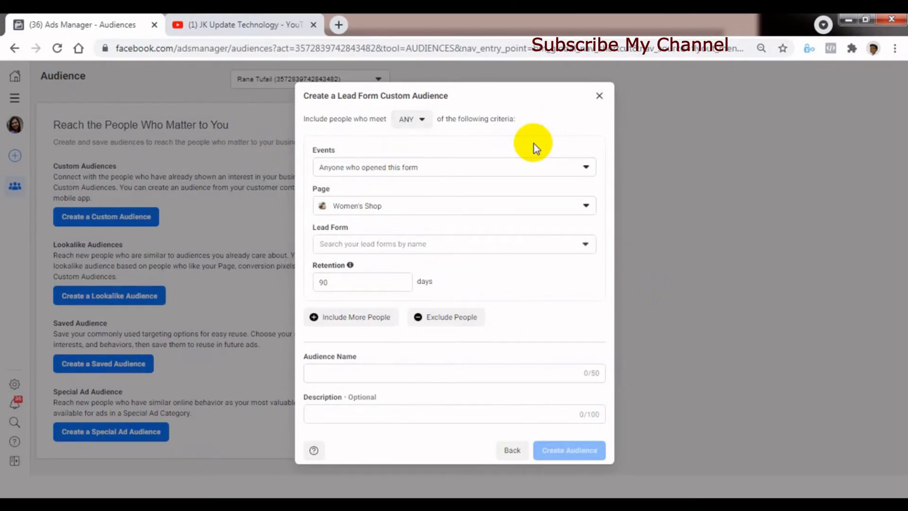
{"action": "left_click", "coordinate": [381, 205]}
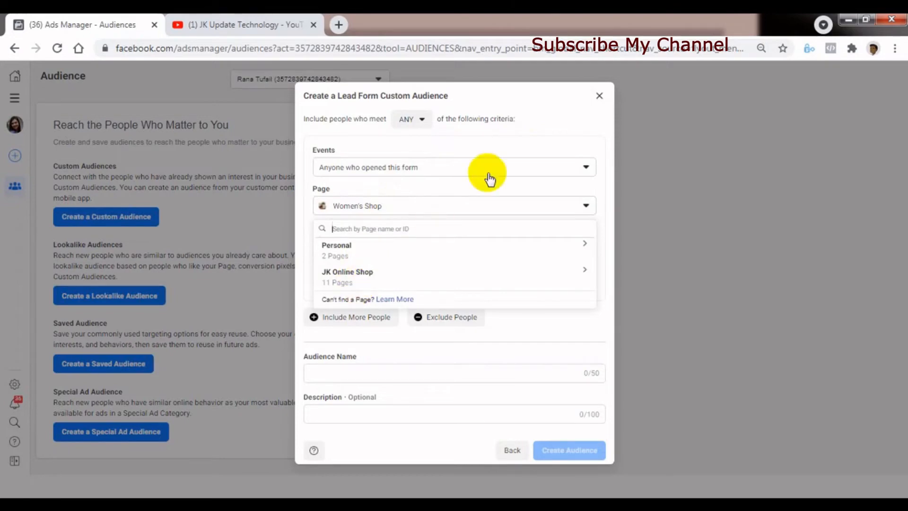
{"action": "left_click", "coordinate": [541, 120]}
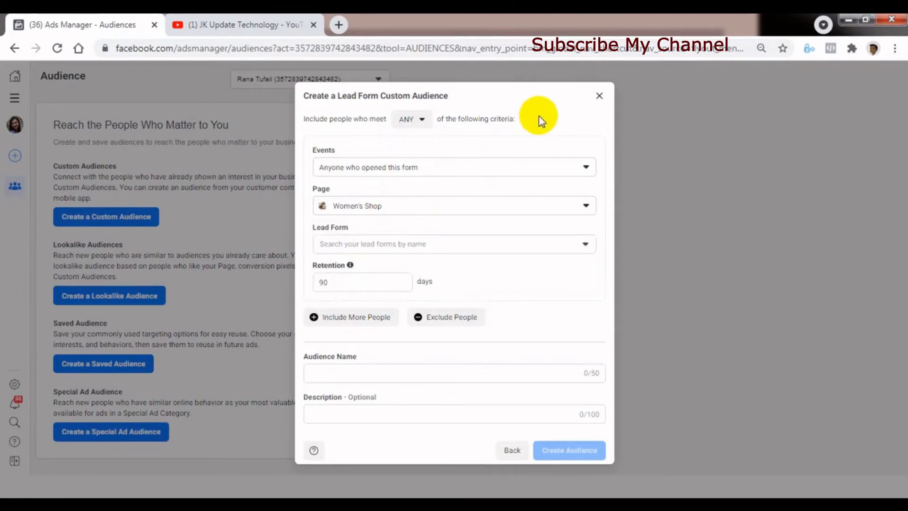
{"action": "left_click", "coordinate": [378, 242]}
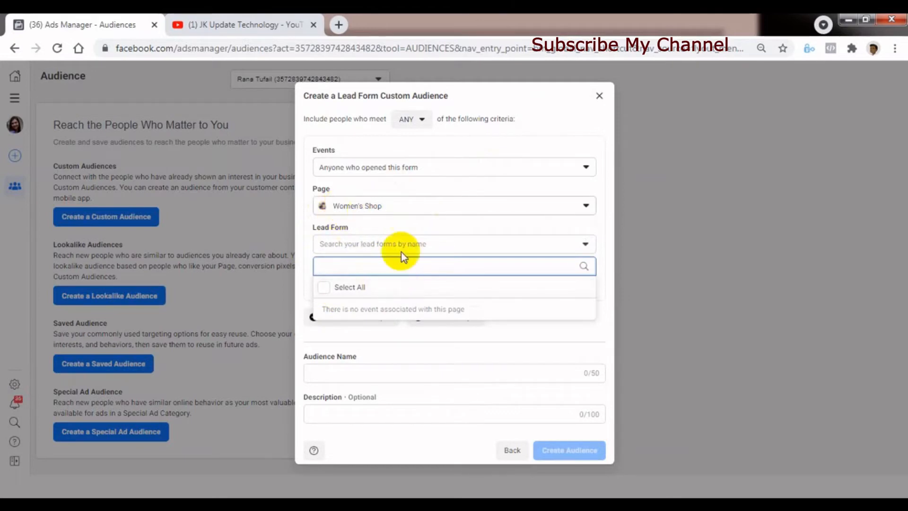
{"action": "left_click", "coordinate": [556, 120]}
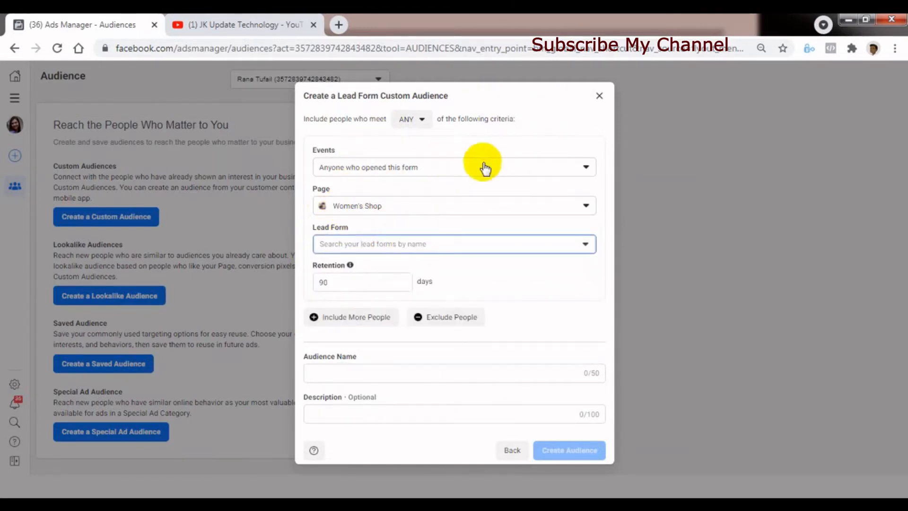
{"action": "left_click", "coordinate": [464, 167]}
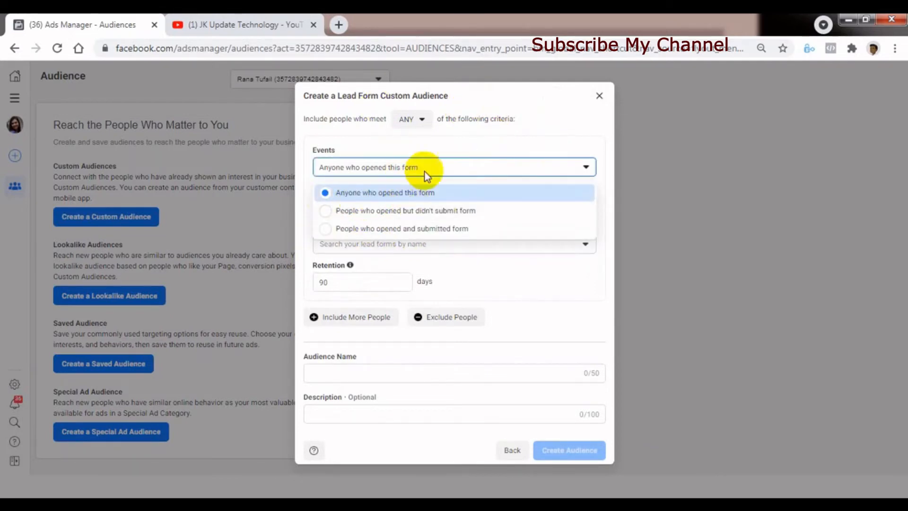
{"action": "left_click", "coordinate": [578, 147]}
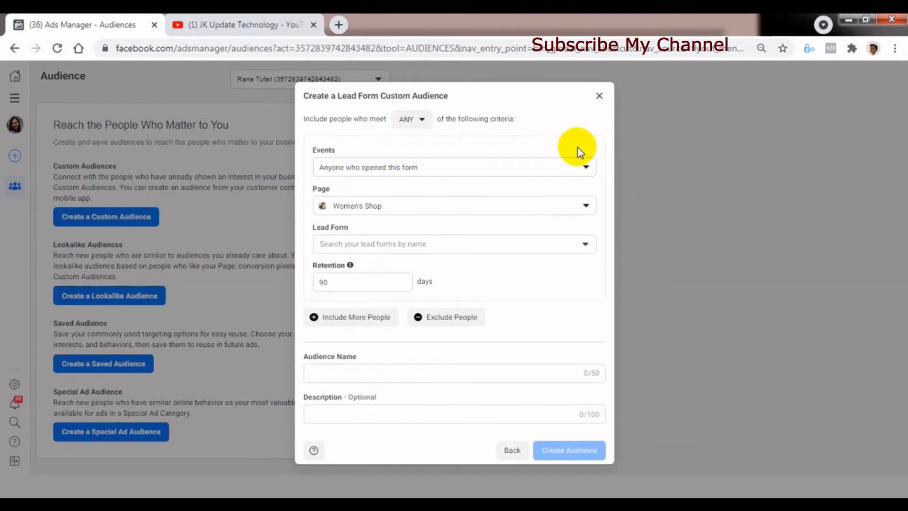
Look through the JK Update Technology video uploads on YouTube, switch back to Ads Manager, and leave the lead form audience for the source selection
{"action": "left_click", "coordinate": [278, 17]}
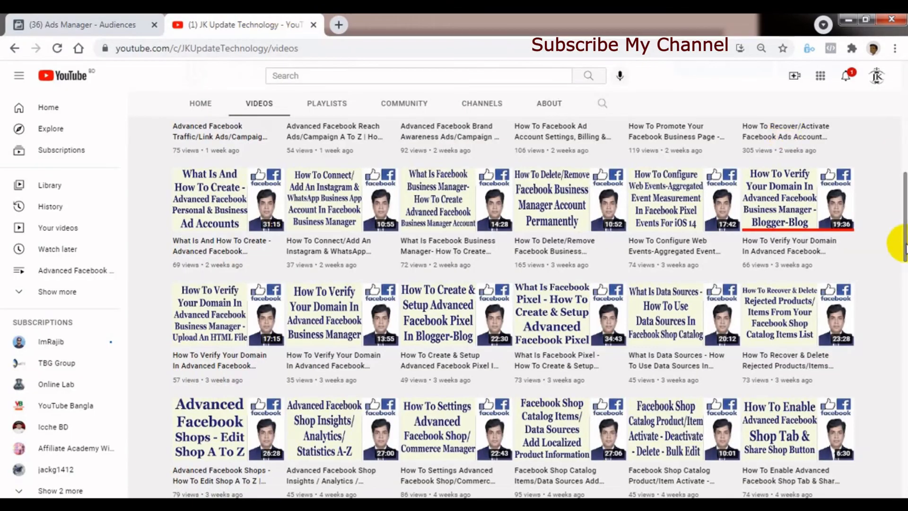
{"action": "scroll", "coordinate": [903, 173], "scroll_direction": "up", "scroll_amount": 1}
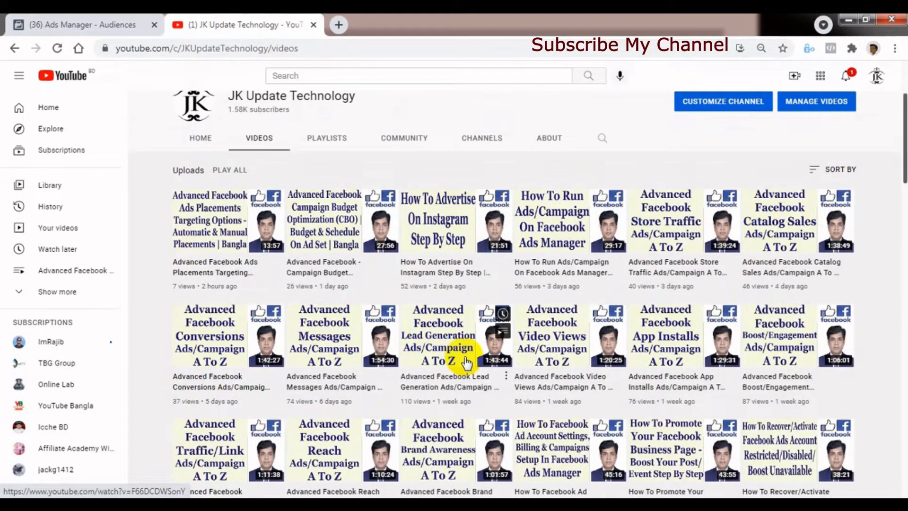
{"action": "left_click", "coordinate": [73, 26]}
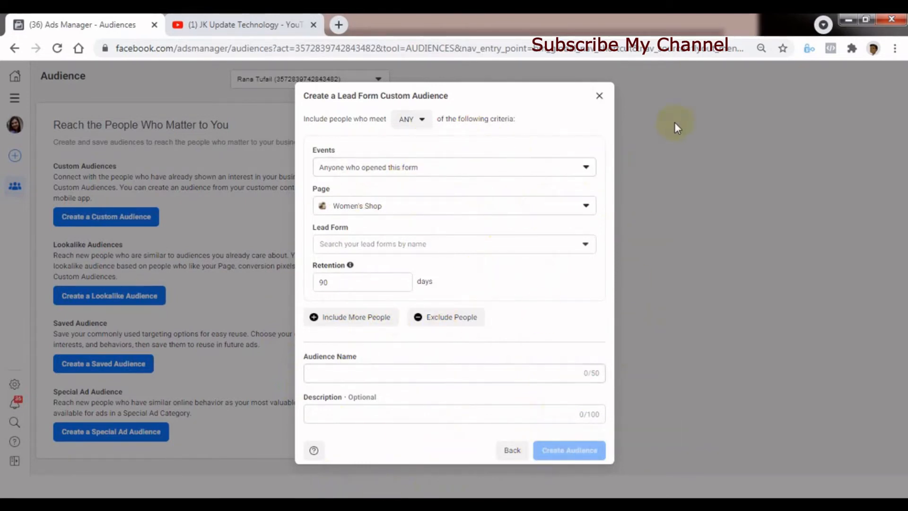
{"action": "left_click", "coordinate": [511, 451]}
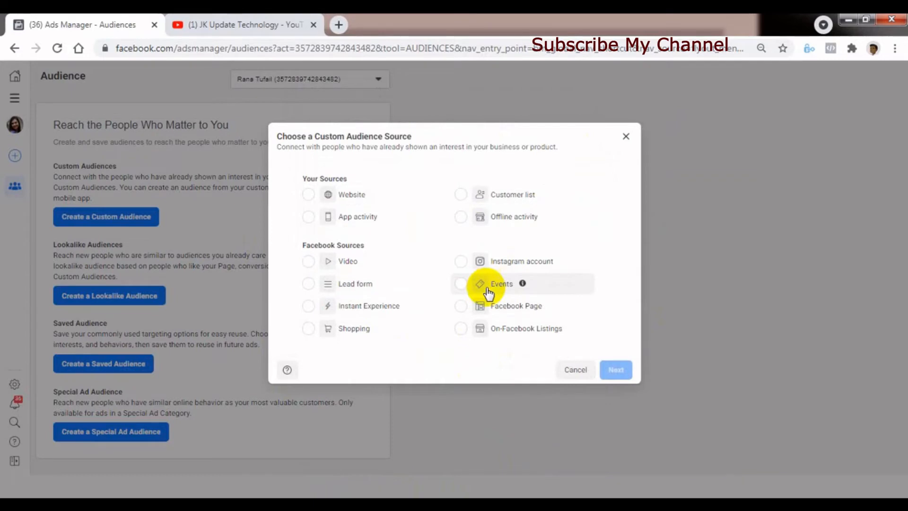
Start an Events source audience, review its creation form, and return to the source selection
{"action": "left_click", "coordinate": [463, 287]}
{"action": "left_click", "coordinate": [616, 370]}
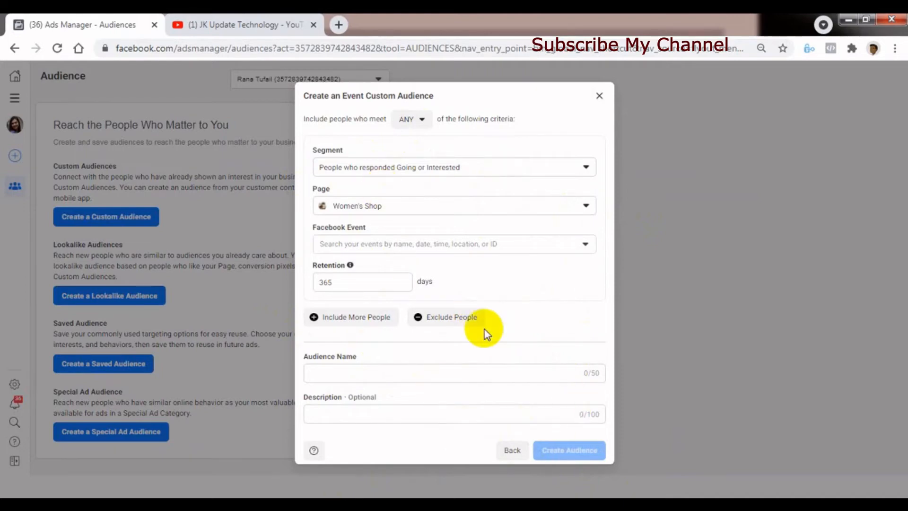
{"action": "left_click", "coordinate": [510, 451]}
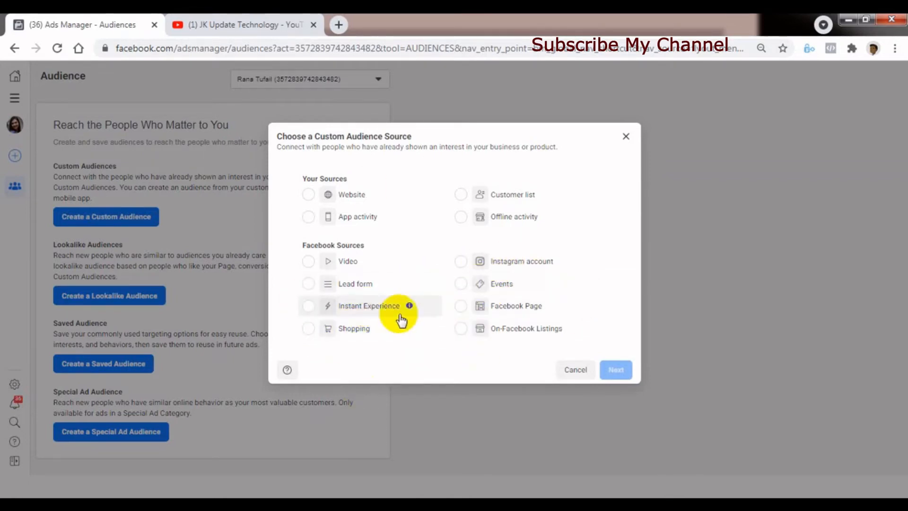
Start an Instant Experience audience, review its event and Instant Experience choices, and return to the source selection
{"action": "left_click", "coordinate": [385, 312]}
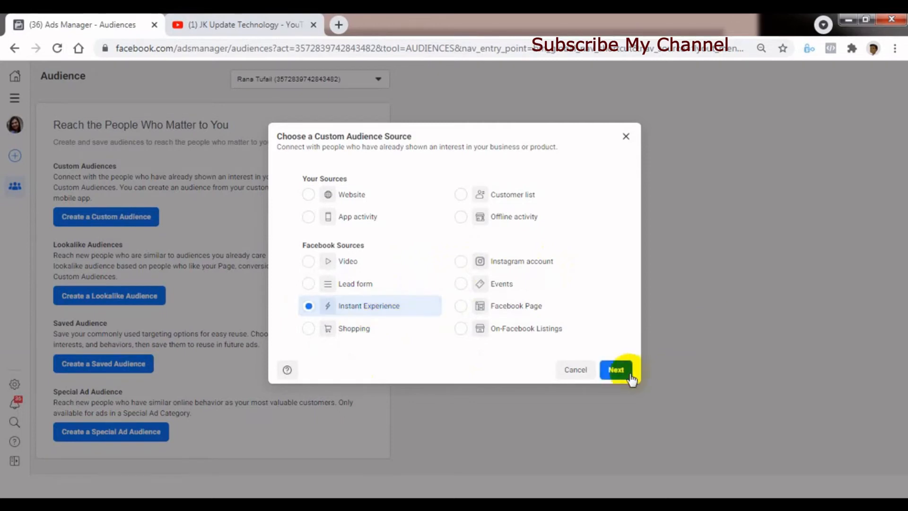
{"action": "left_click", "coordinate": [619, 369]}
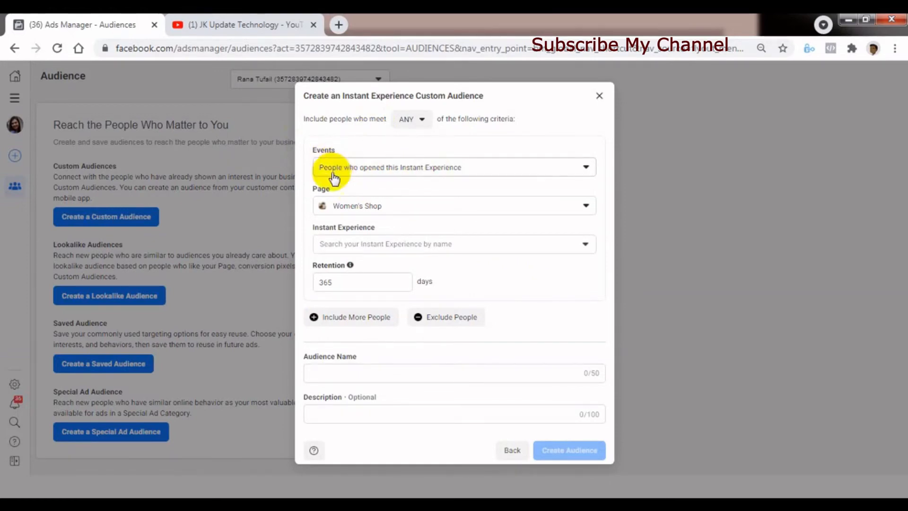
{"action": "left_click", "coordinate": [426, 174]}
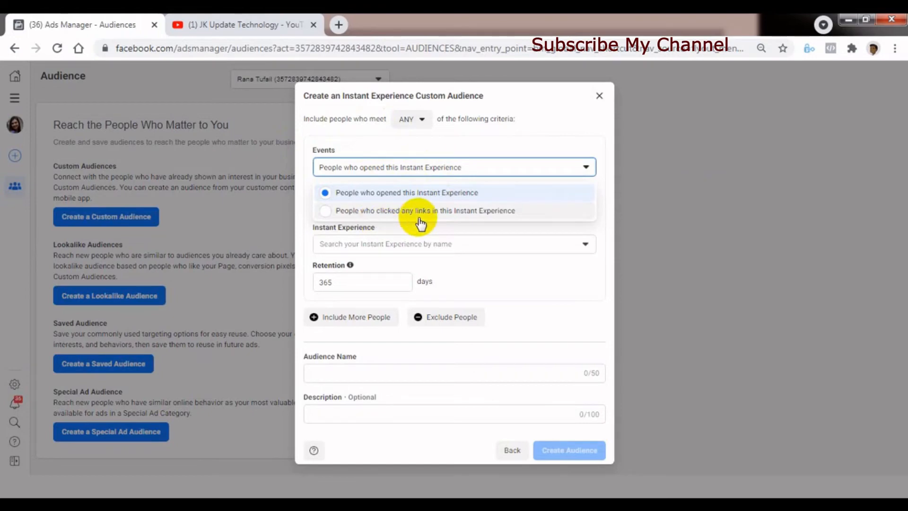
{"action": "left_click", "coordinate": [512, 132]}
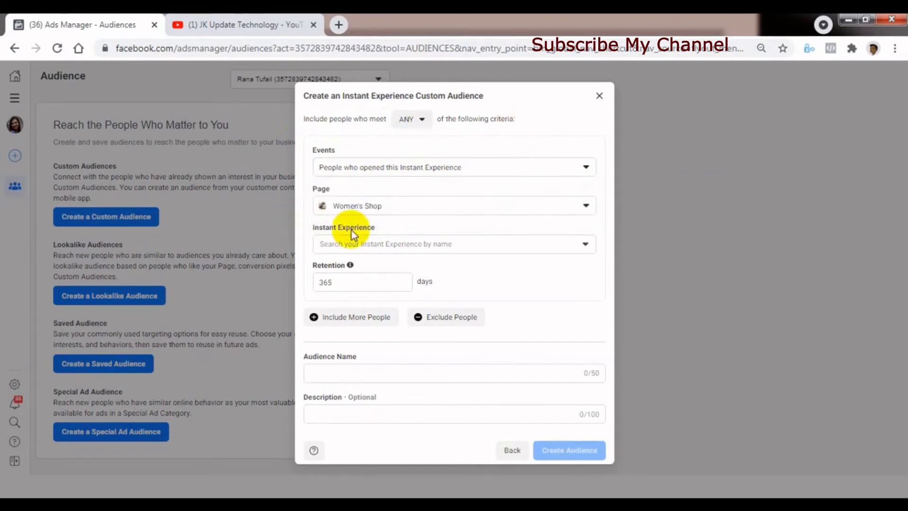
{"action": "left_click", "coordinate": [385, 239]}
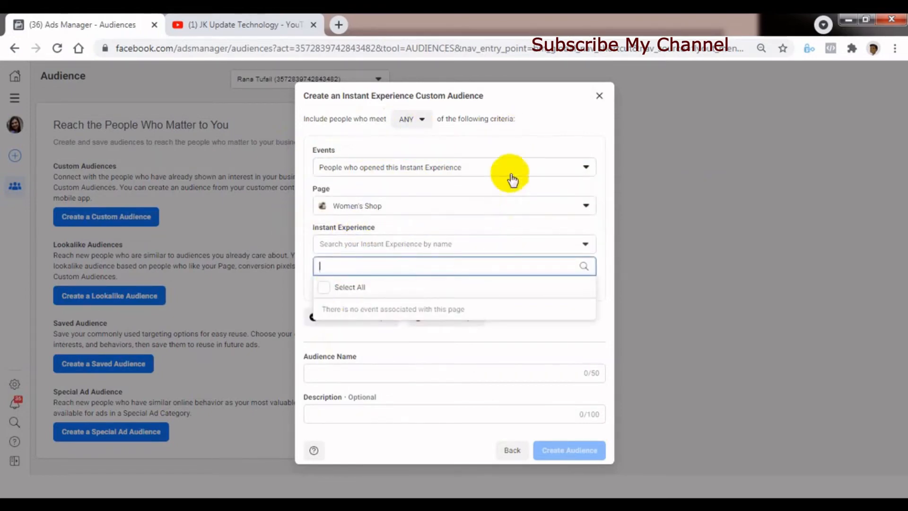
{"action": "left_click", "coordinate": [515, 151]}
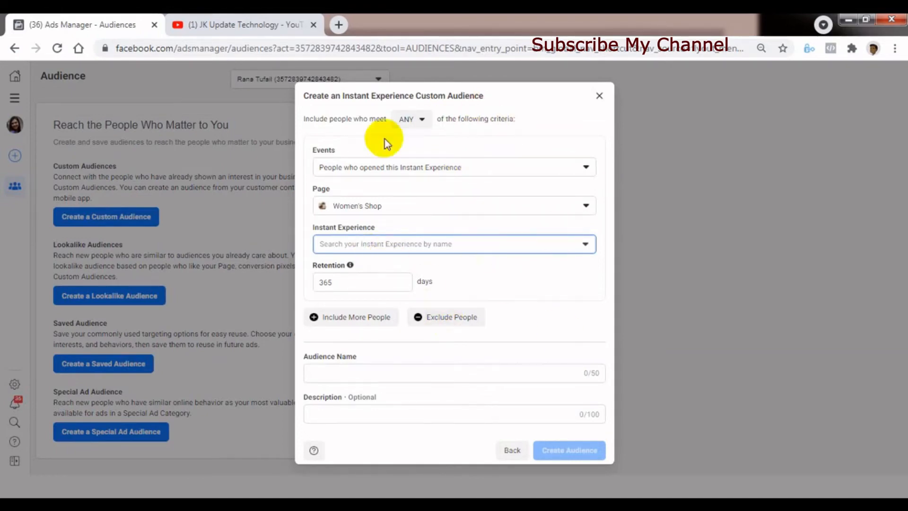
{"action": "left_click", "coordinate": [507, 453]}
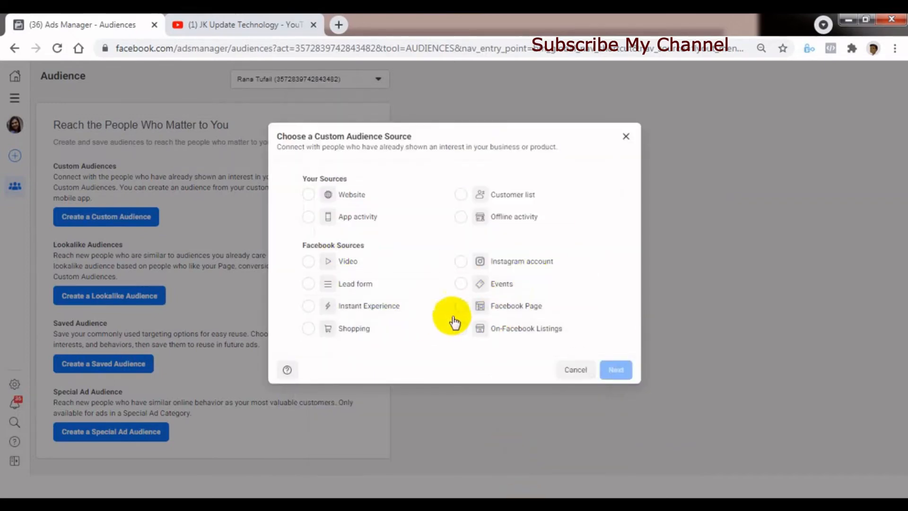
Start a Facebook Page audience, review its Page and event options, and return to the source selection
{"action": "left_click", "coordinate": [459, 307]}
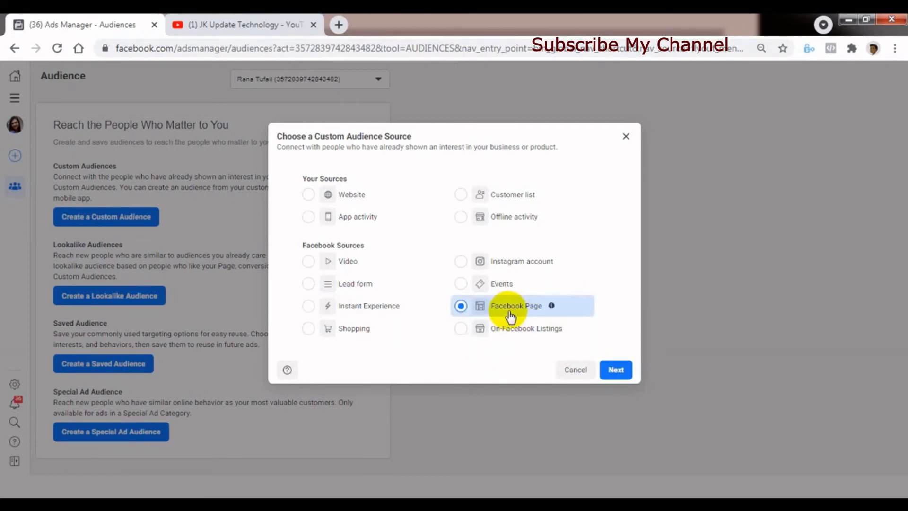
{"action": "left_click", "coordinate": [631, 370]}
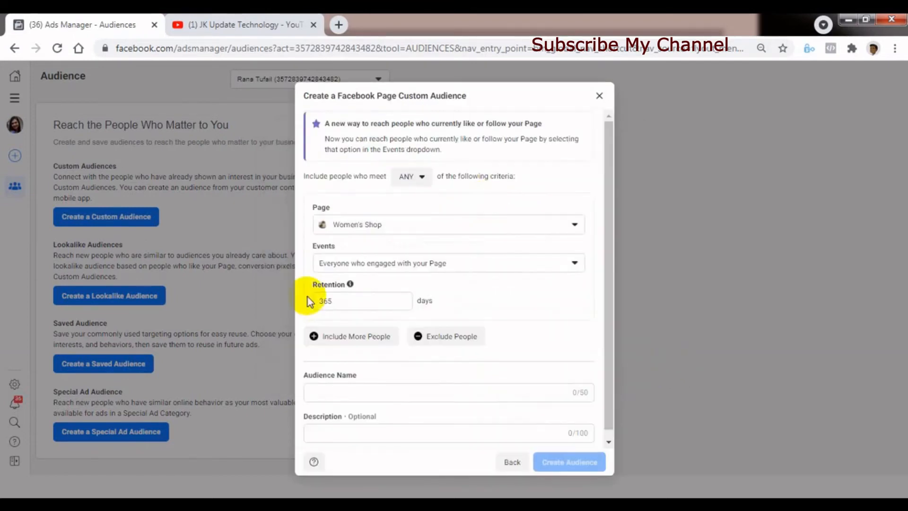
{"action": "left_click", "coordinate": [389, 232]}
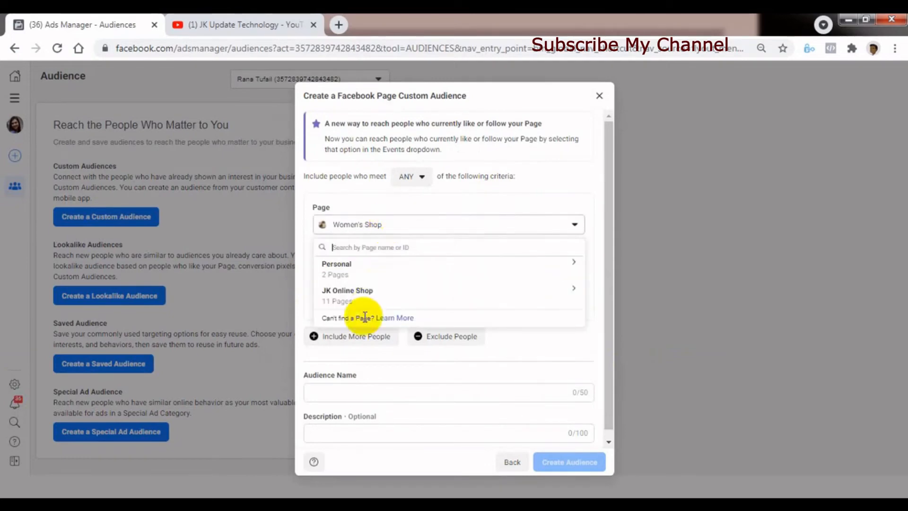
{"action": "left_click", "coordinate": [419, 222]}
{"action": "left_click", "coordinate": [362, 263]}
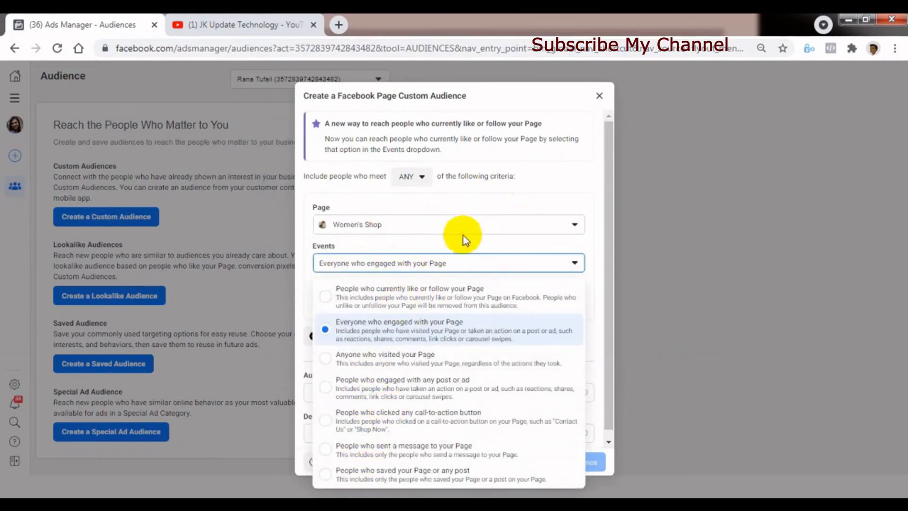
{"action": "left_click", "coordinate": [474, 209]}
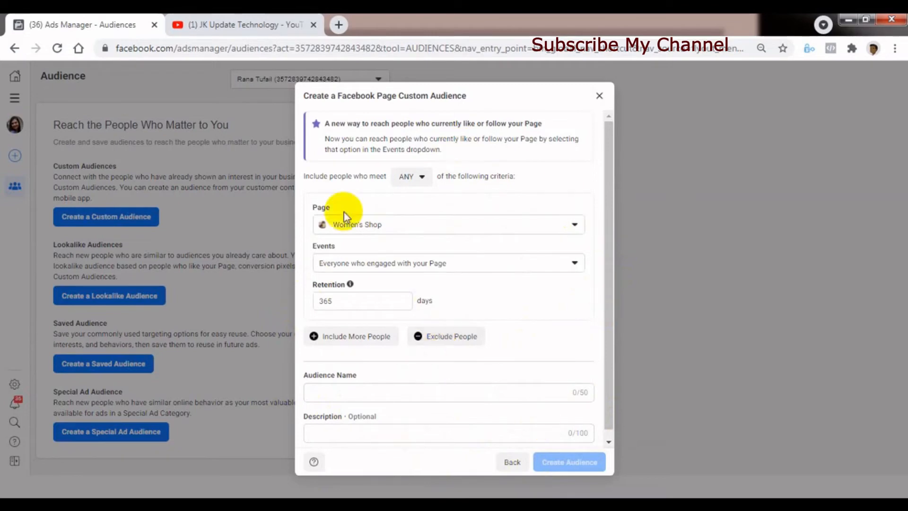
{"action": "left_click", "coordinate": [511, 462]}
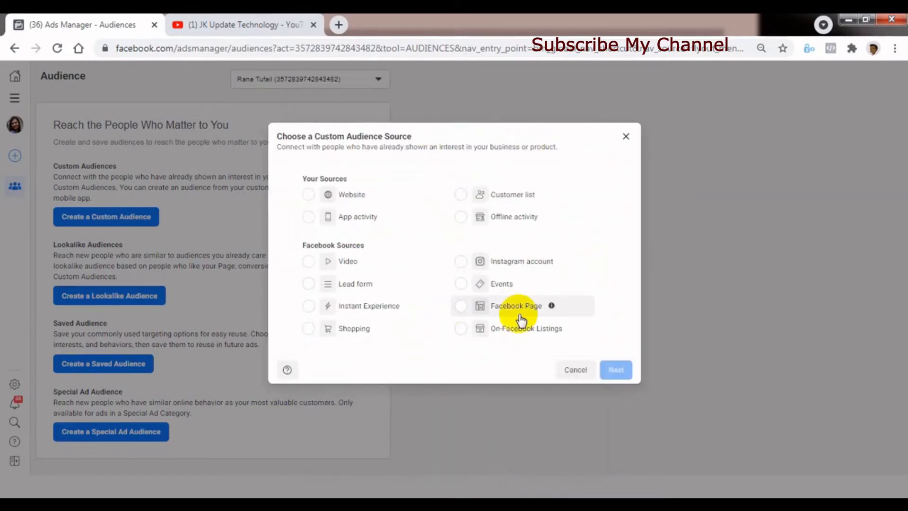
Start a Shopping audience, review its platform, Page and event options, and return to the source selection
{"action": "left_click", "coordinate": [309, 328]}
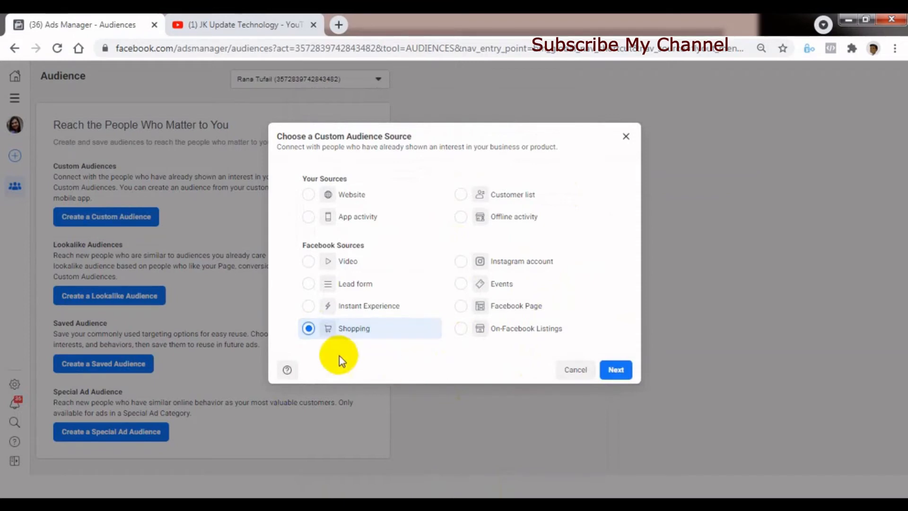
{"action": "left_click", "coordinate": [616, 370]}
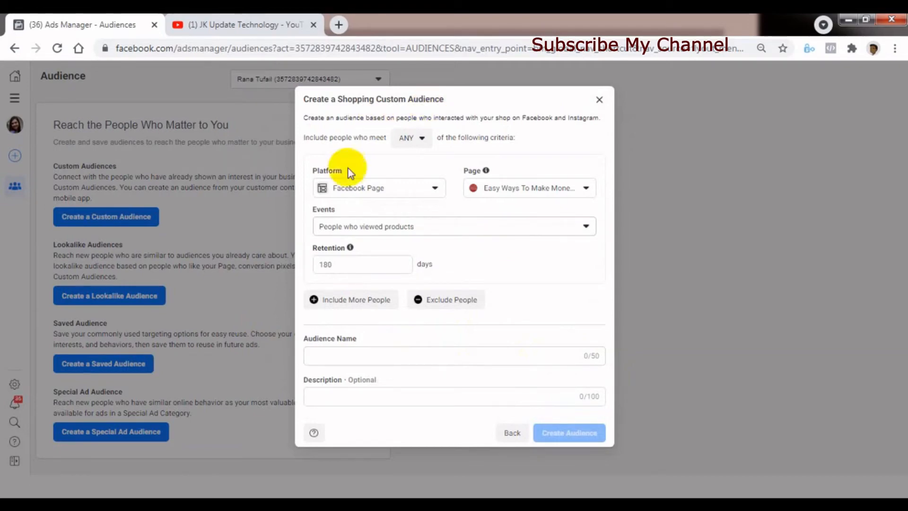
{"action": "left_click", "coordinate": [397, 190]}
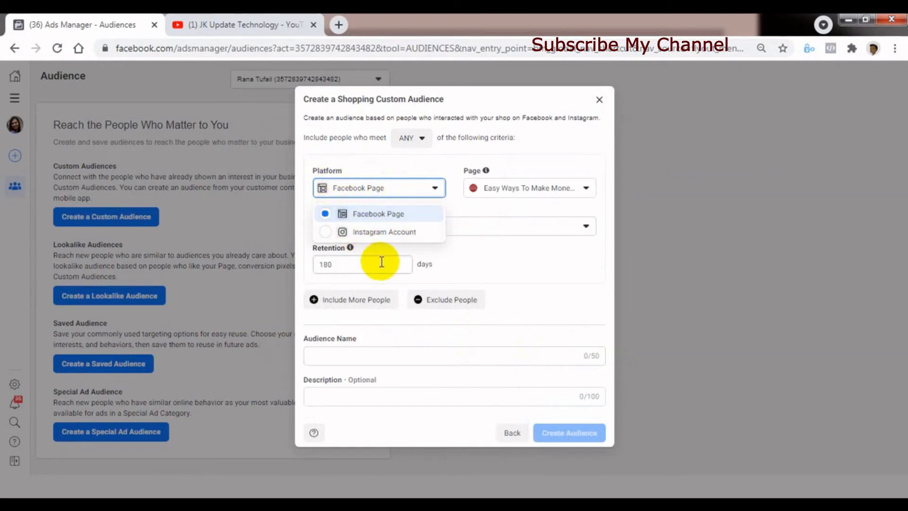
{"action": "left_click", "coordinate": [404, 151]}
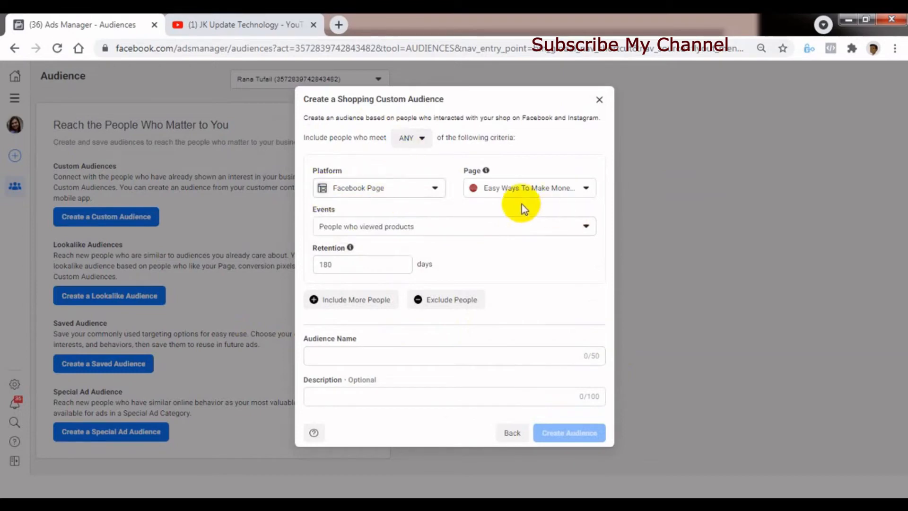
{"action": "left_click", "coordinate": [519, 191]}
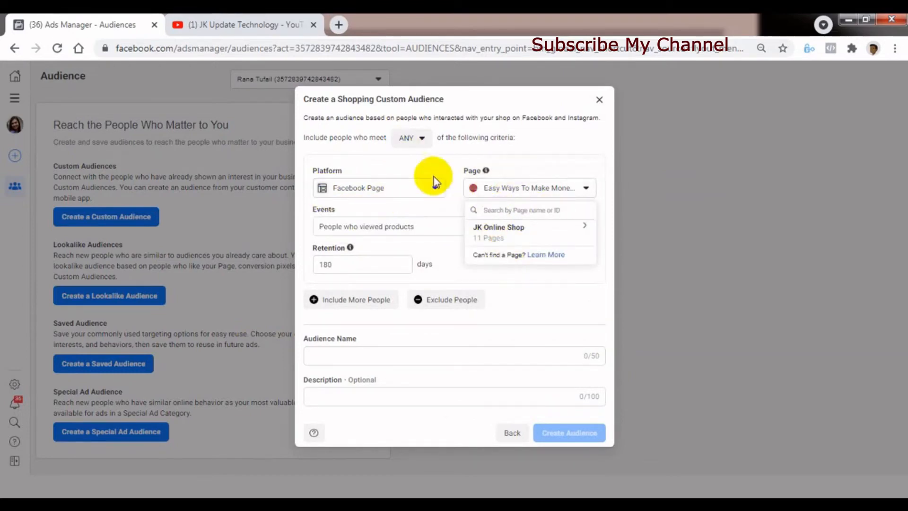
{"action": "left_click", "coordinate": [426, 166]}
{"action": "left_click", "coordinate": [389, 228]}
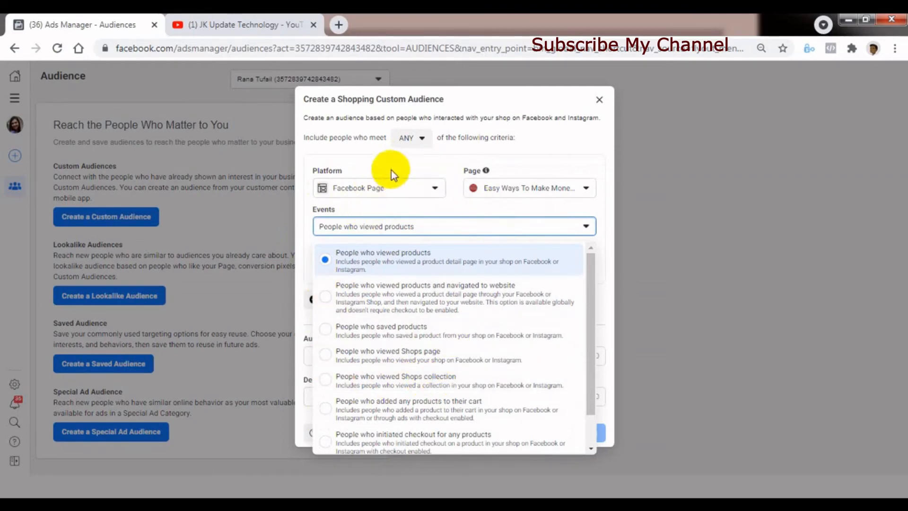
{"action": "left_click", "coordinate": [398, 158]}
{"action": "left_click", "coordinate": [389, 360]}
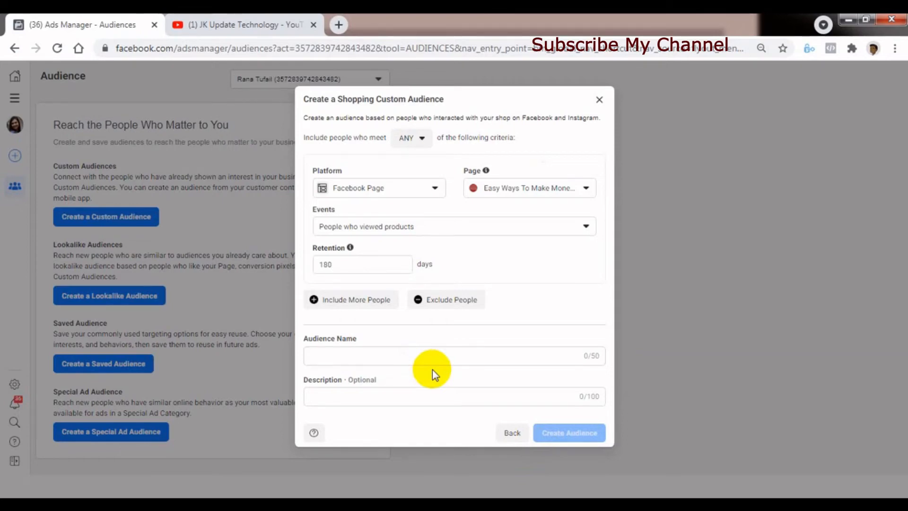
{"action": "left_click", "coordinate": [399, 227]}
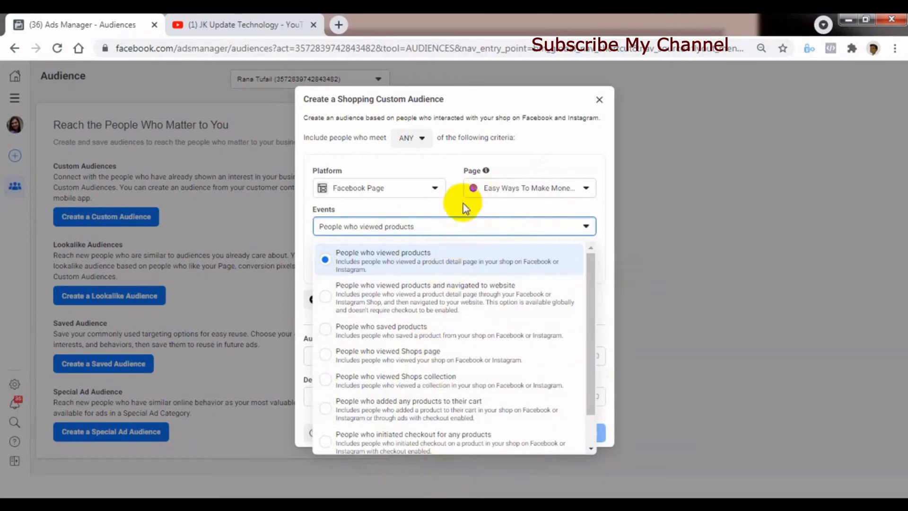
{"action": "left_click", "coordinate": [453, 211]}
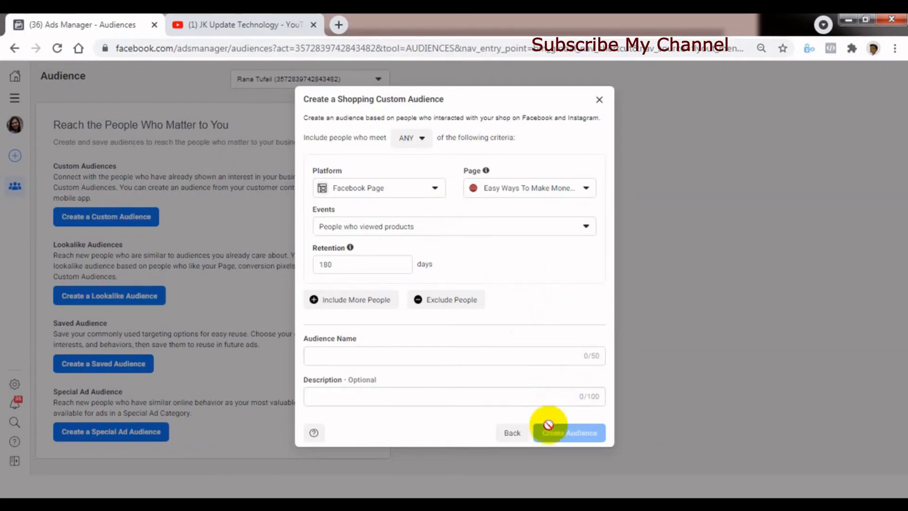
{"action": "left_click", "coordinate": [512, 433]}
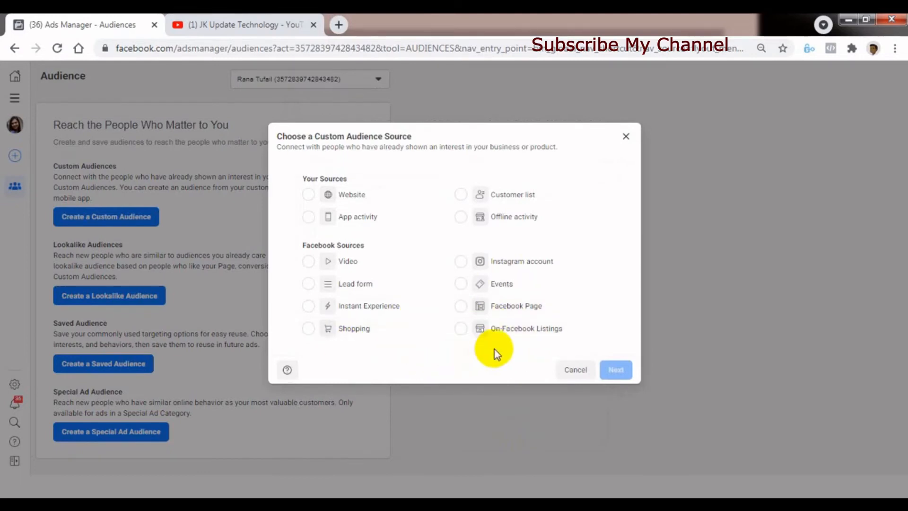
Start an On-Facebook Listings audience, review its Page and event options, and return to the source selection
{"action": "left_click", "coordinate": [462, 330]}
{"action": "left_click", "coordinate": [627, 378]}
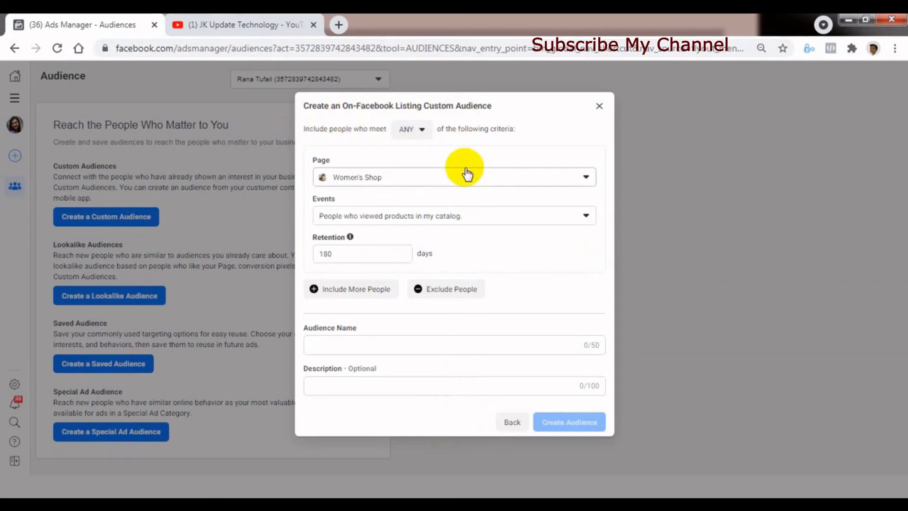
{"action": "left_click", "coordinate": [395, 181]}
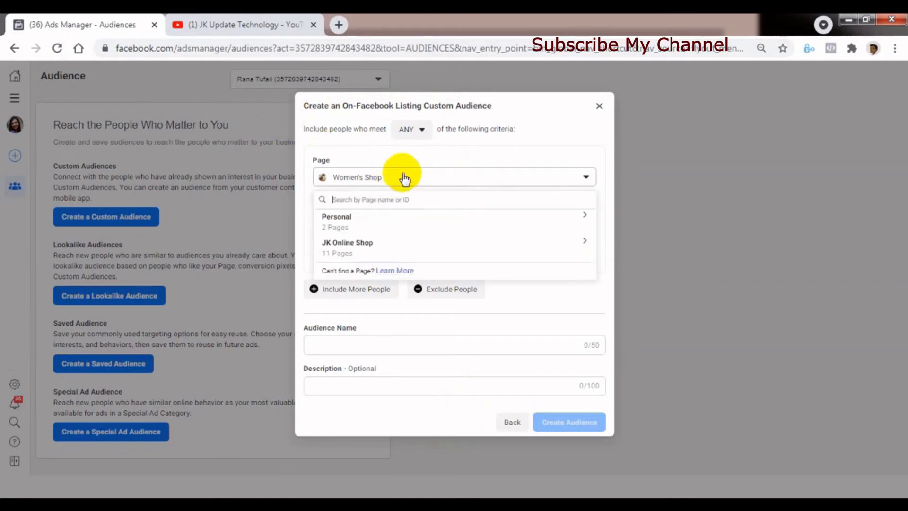
{"action": "left_click", "coordinate": [455, 157]}
{"action": "left_click", "coordinate": [426, 221]}
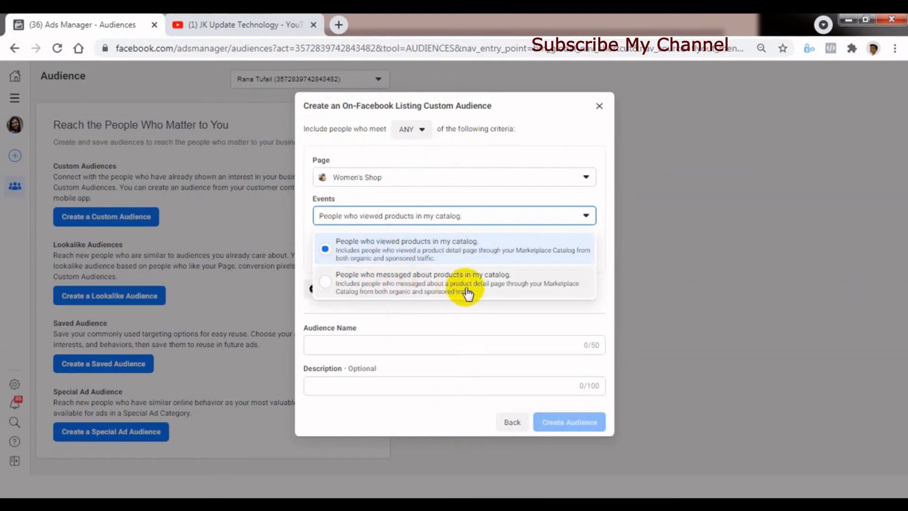
{"action": "left_click", "coordinate": [549, 126]}
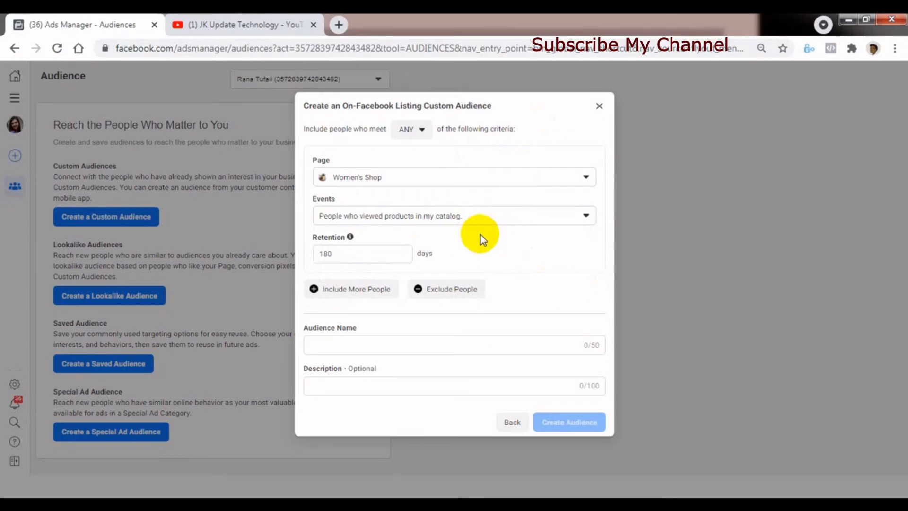
{"action": "left_click", "coordinate": [397, 214]}
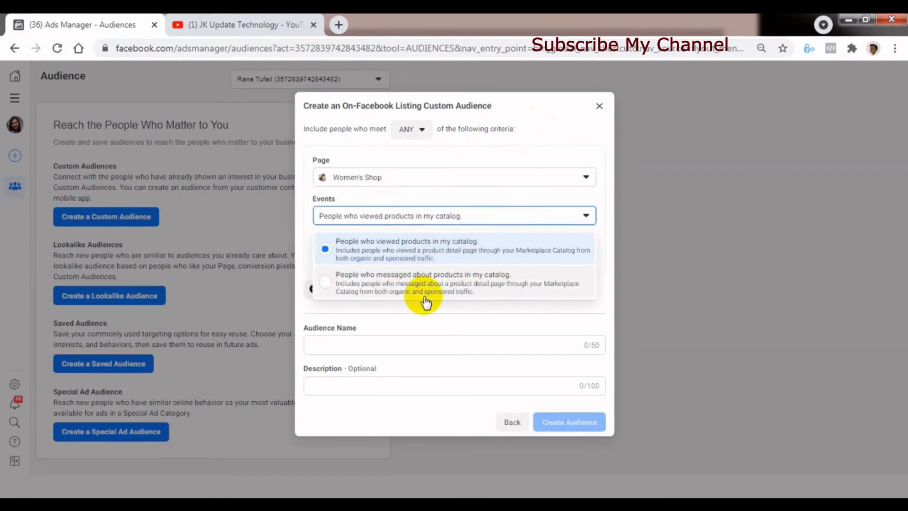
{"action": "left_click", "coordinate": [484, 244]}
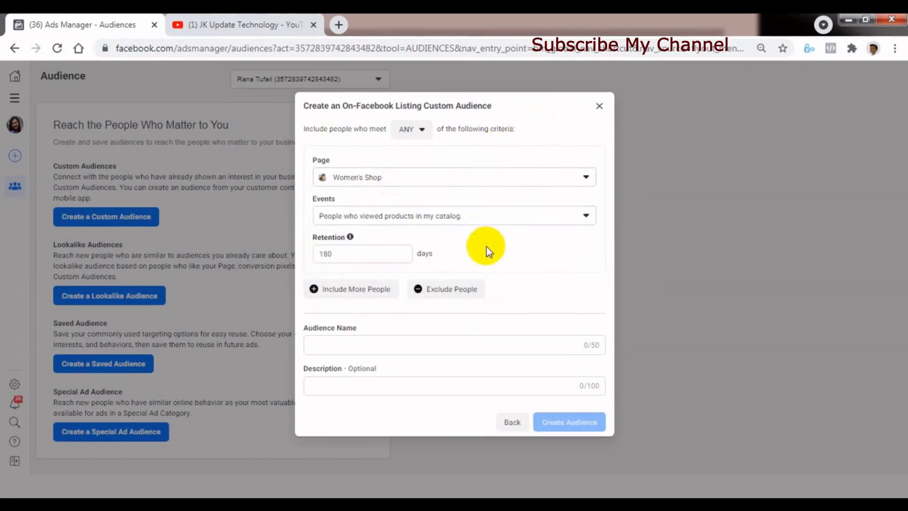
{"action": "left_click", "coordinate": [428, 219]}
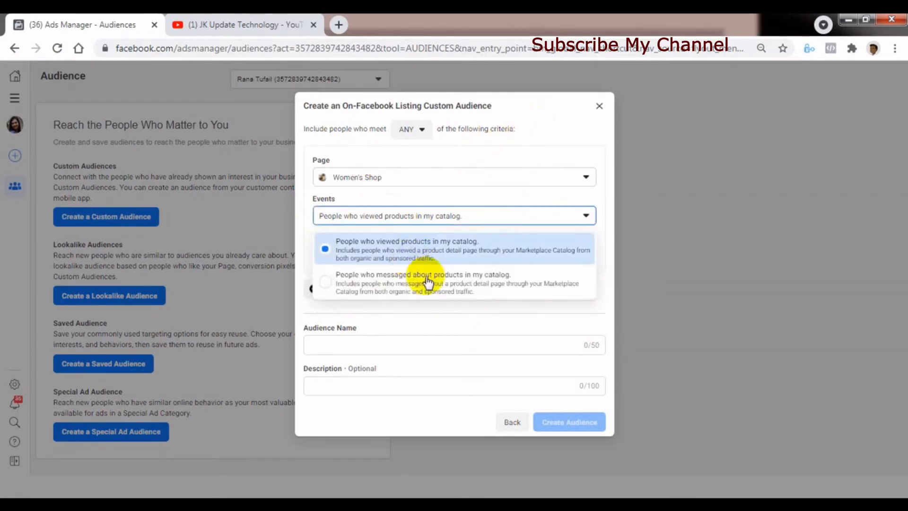
{"action": "left_click", "coordinate": [508, 258]}
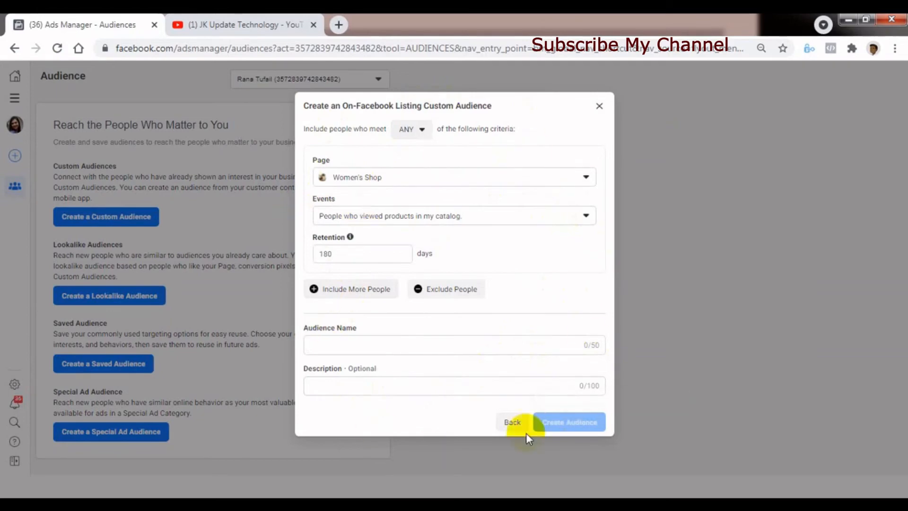
{"action": "left_click", "coordinate": [417, 388]}
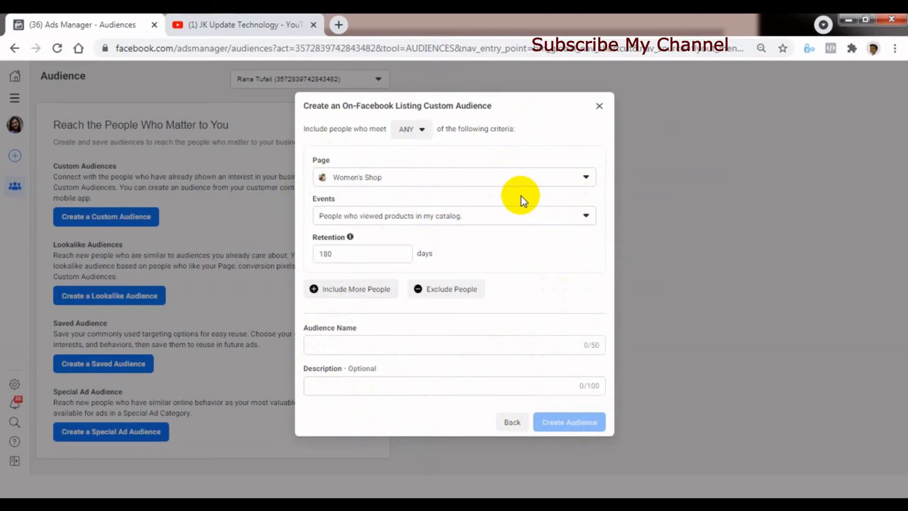
{"action": "left_click", "coordinate": [513, 419]}
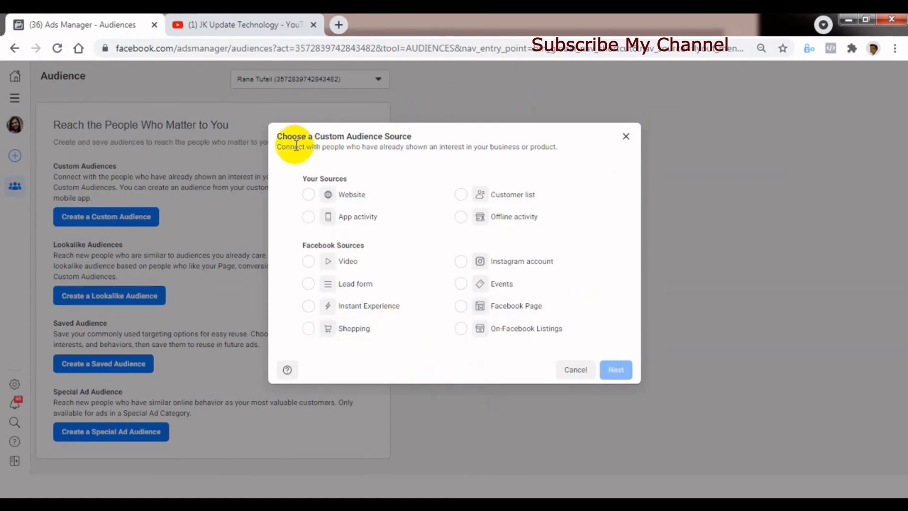
Review the custom audience source list, cancel it with Website selected, and open the Ads Manager tool
{"action": "left_click_drag", "start_coordinate": [295, 146], "coordinate": [444, 153]}
{"action": "left_click", "coordinate": [435, 163]}
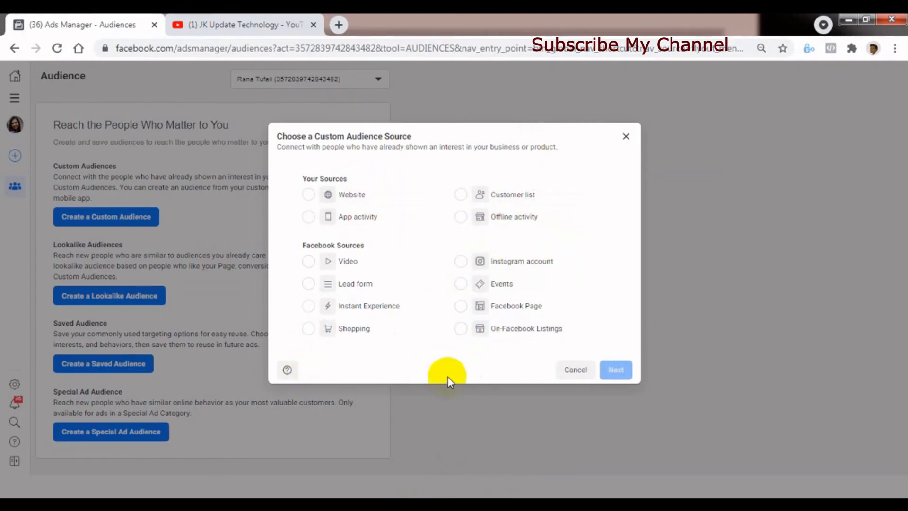
{"action": "left_click", "coordinate": [353, 198]}
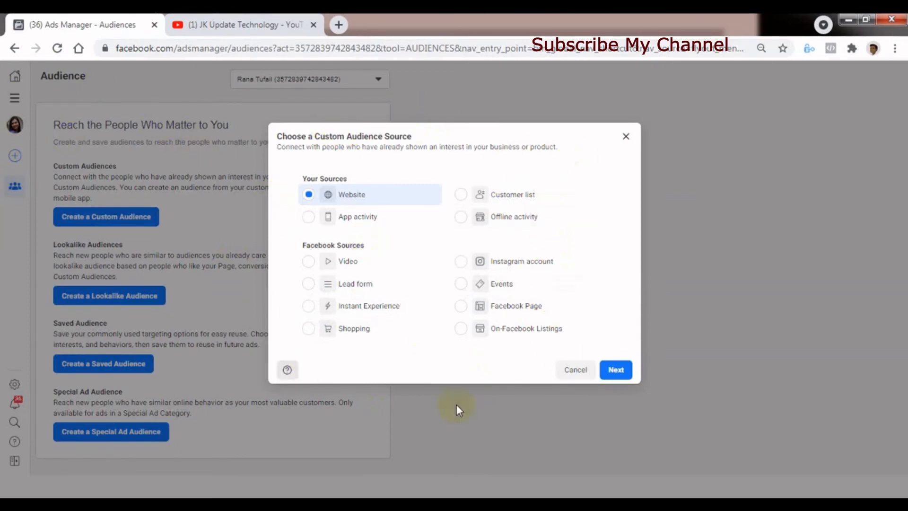
{"action": "left_click", "coordinate": [576, 370]}
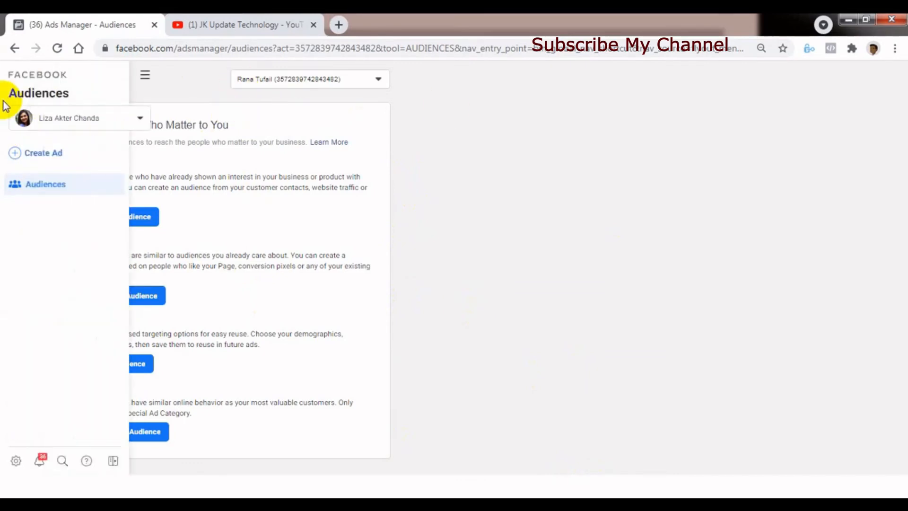
{"action": "left_click", "coordinate": [10, 100]}
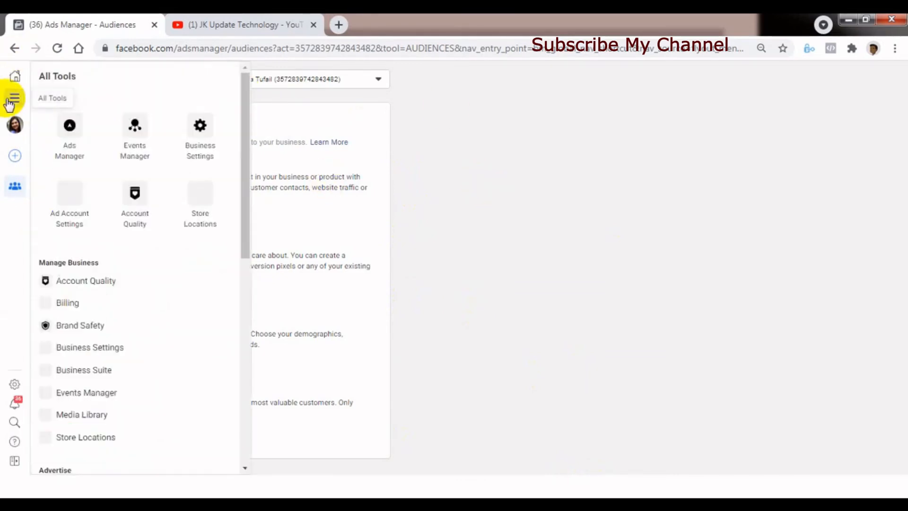
{"action": "left_click", "coordinate": [69, 139]}
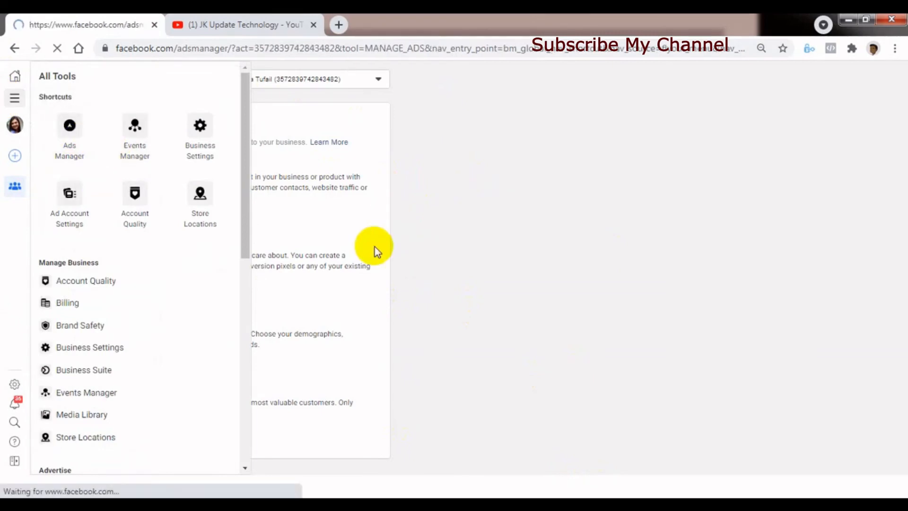
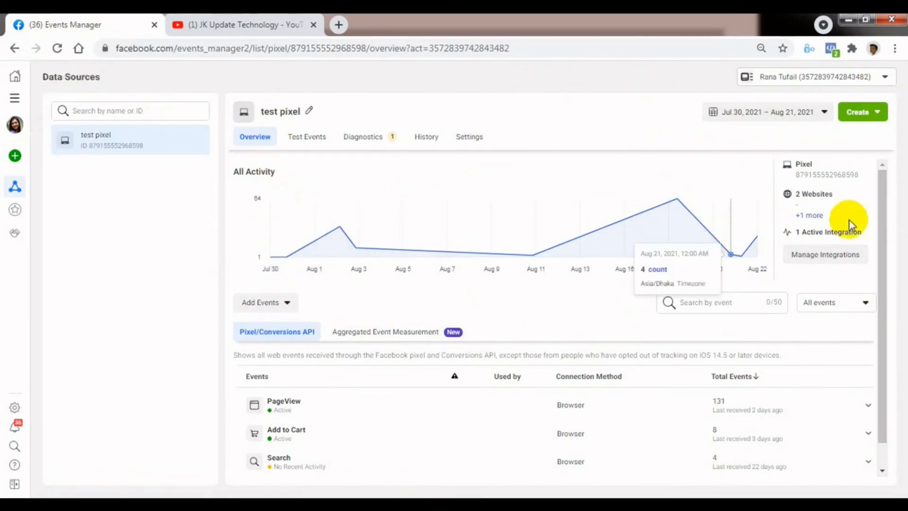
Switch Events Manager to the third listed ad account and review its pixel's website custom audience form without creating an audience
{"action": "left_click", "coordinate": [885, 78]}
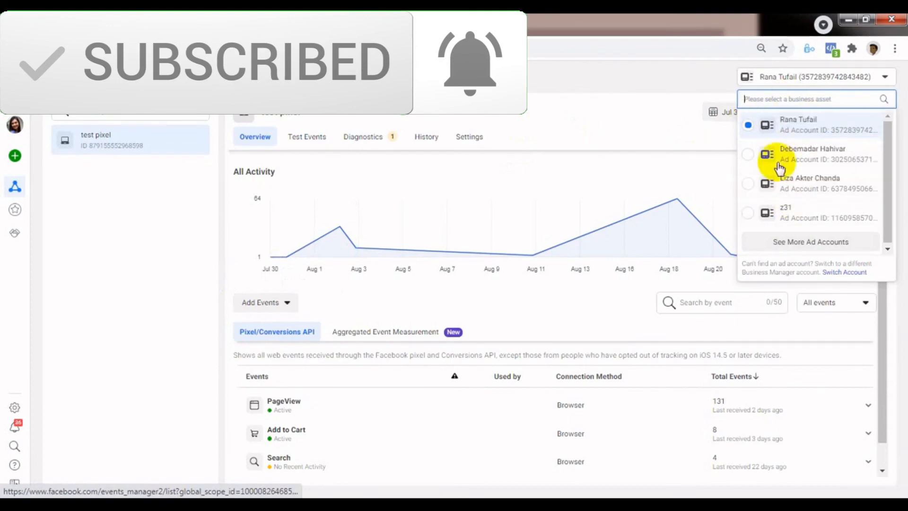
{"action": "left_click", "coordinate": [801, 184]}
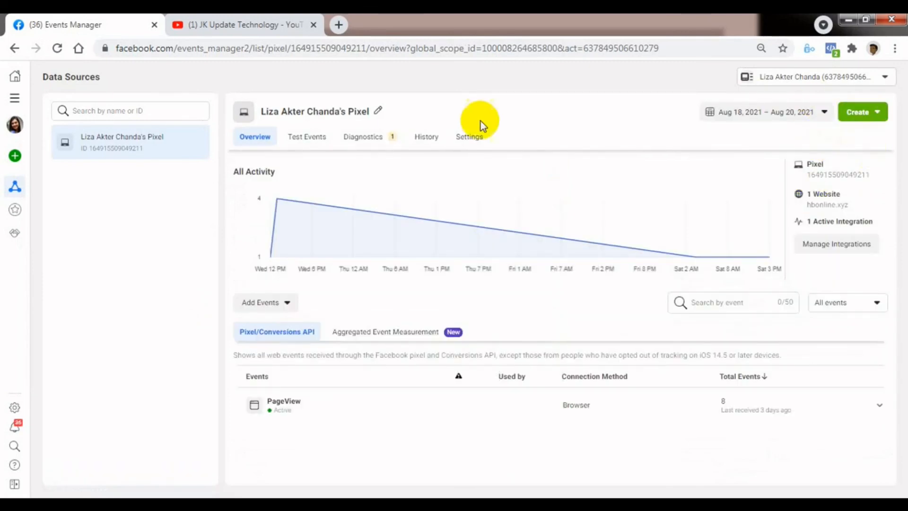
{"action": "left_click", "coordinate": [869, 116]}
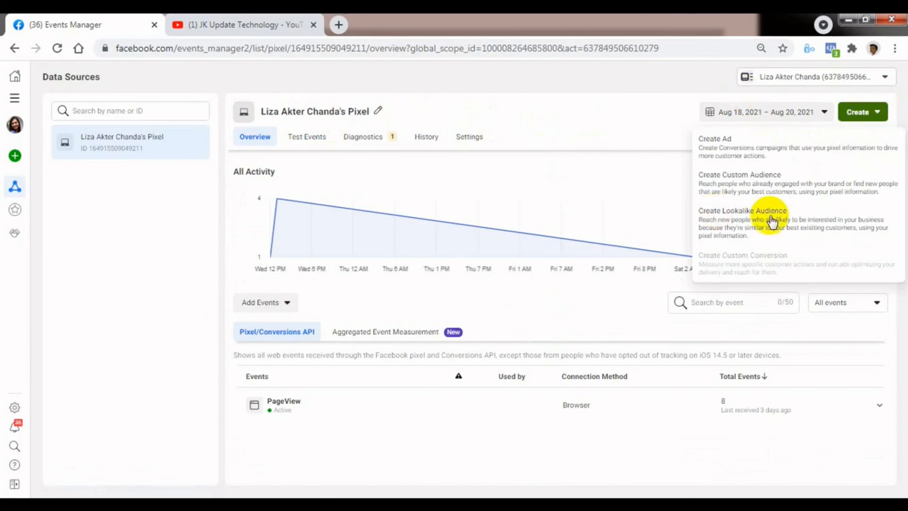
{"action": "left_click", "coordinate": [743, 185]}
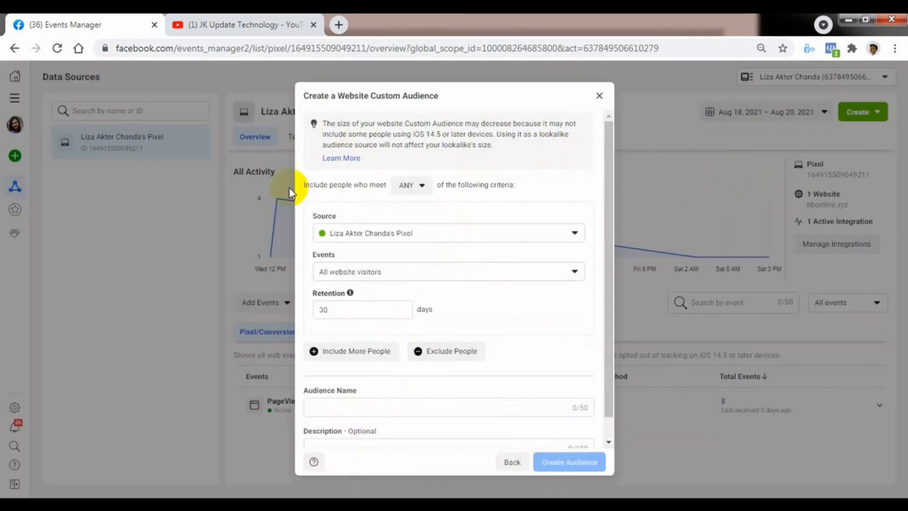
{"action": "left_click", "coordinate": [601, 97]}
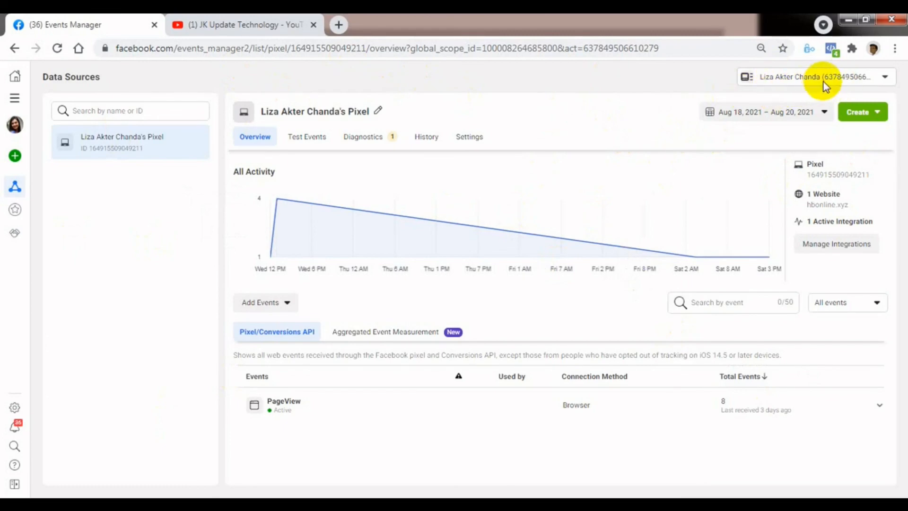
Review the website custom audience form for the current pixel twice, closing it each time without creating an audience
{"action": "left_click", "coordinate": [863, 119]}
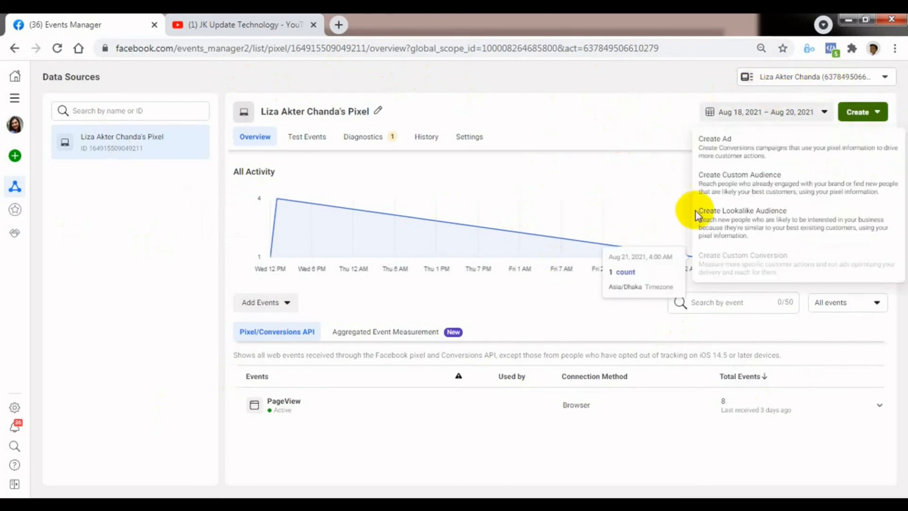
{"action": "left_click", "coordinate": [743, 175]}
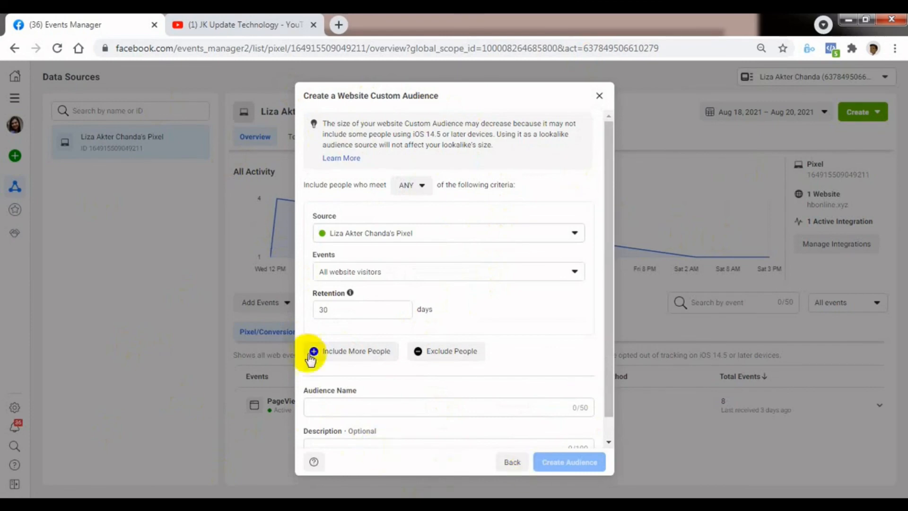
{"action": "left_click", "coordinate": [599, 95]}
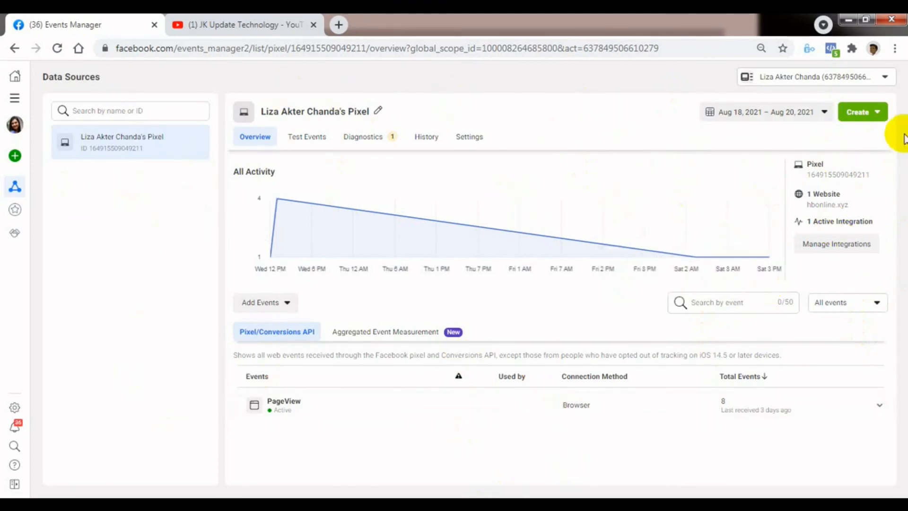
{"action": "left_click", "coordinate": [866, 112]}
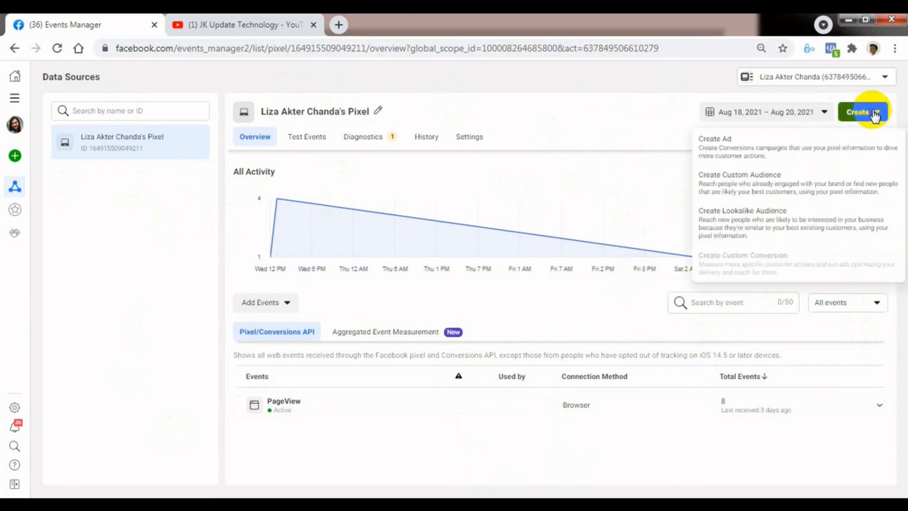
{"action": "left_click", "coordinate": [752, 185]}
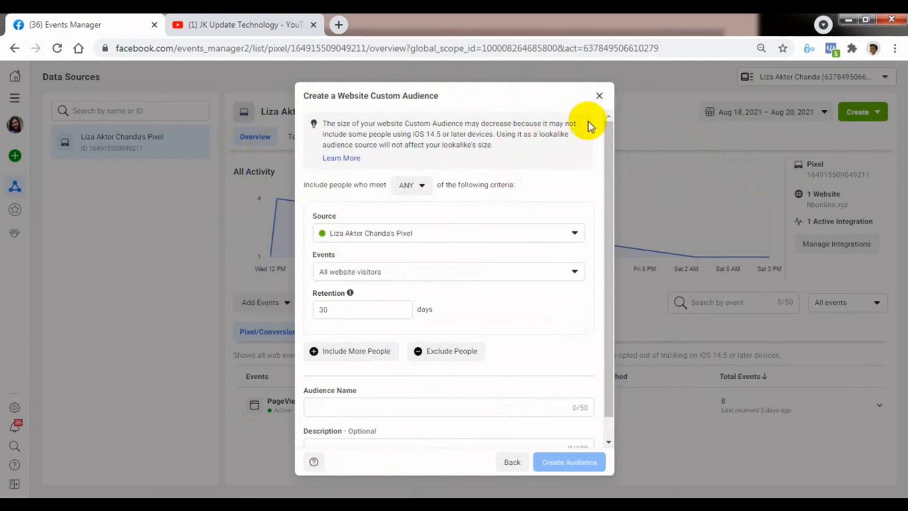
{"action": "left_click", "coordinate": [600, 96]}
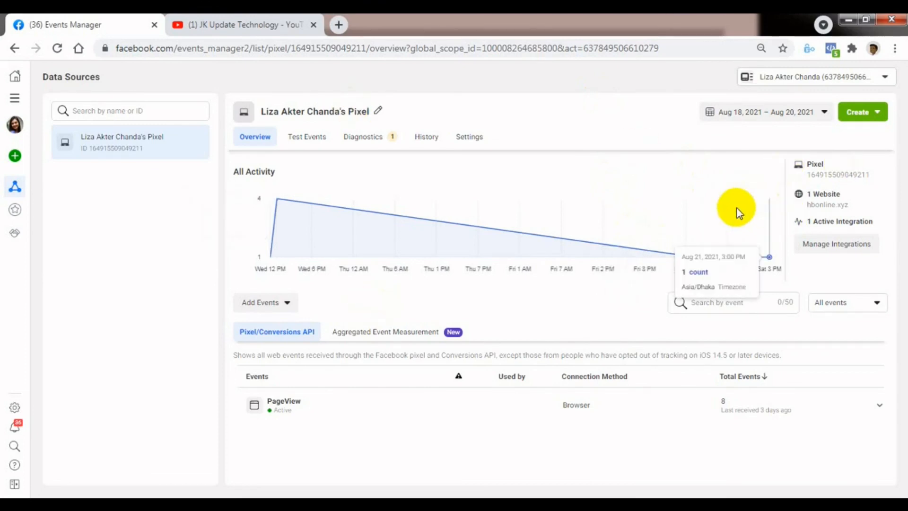
Expand the list of business assets and switch Events Manager to the JK Online Shop business
{"action": "left_click", "coordinate": [871, 84]}
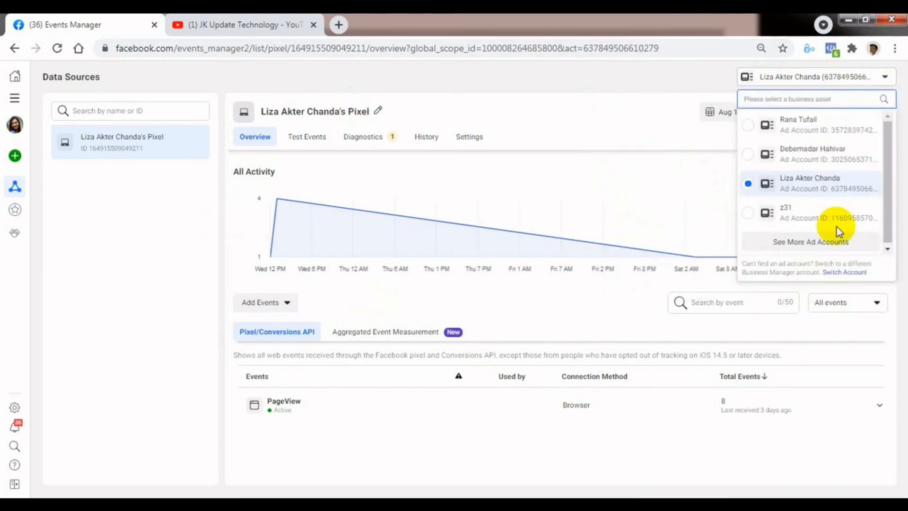
{"action": "left_click", "coordinate": [800, 243]}
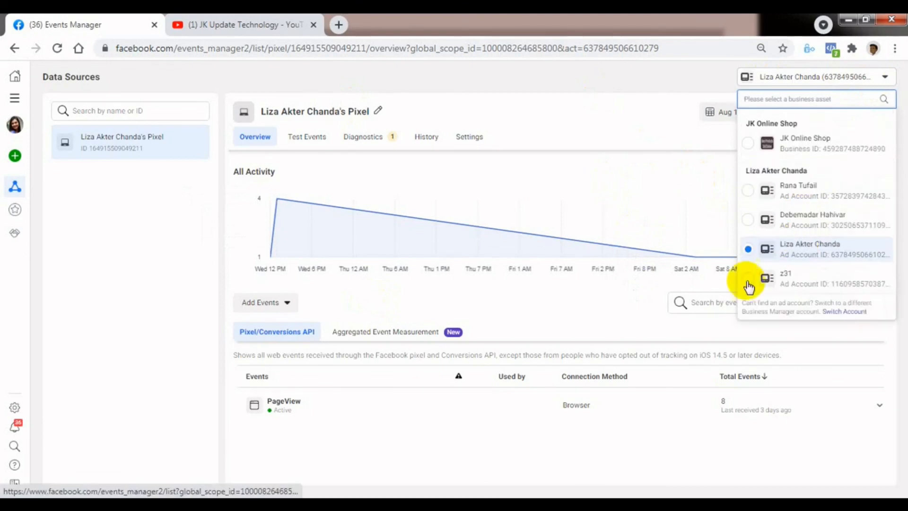
{"action": "left_click", "coordinate": [795, 142]}
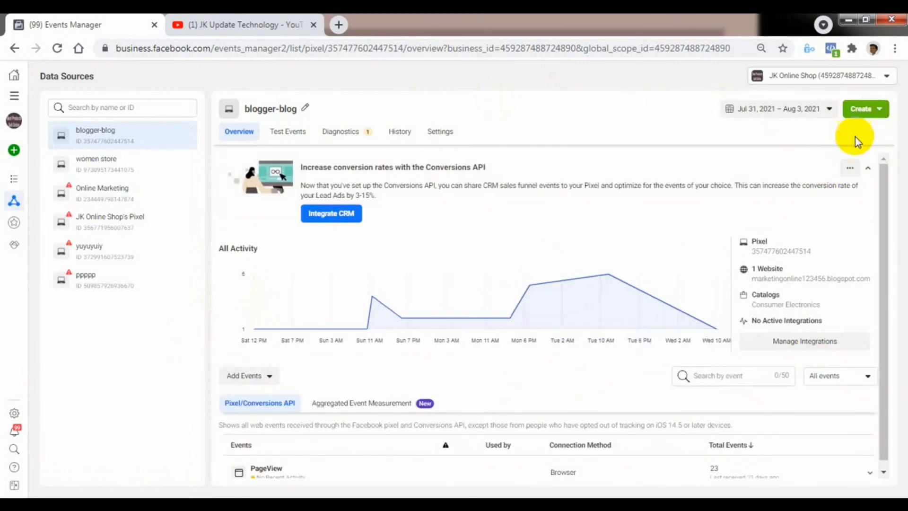
Start a custom audience from the blogger-blog pixel, examine the ad account selection, and cancel it
{"action": "left_click", "coordinate": [870, 108]}
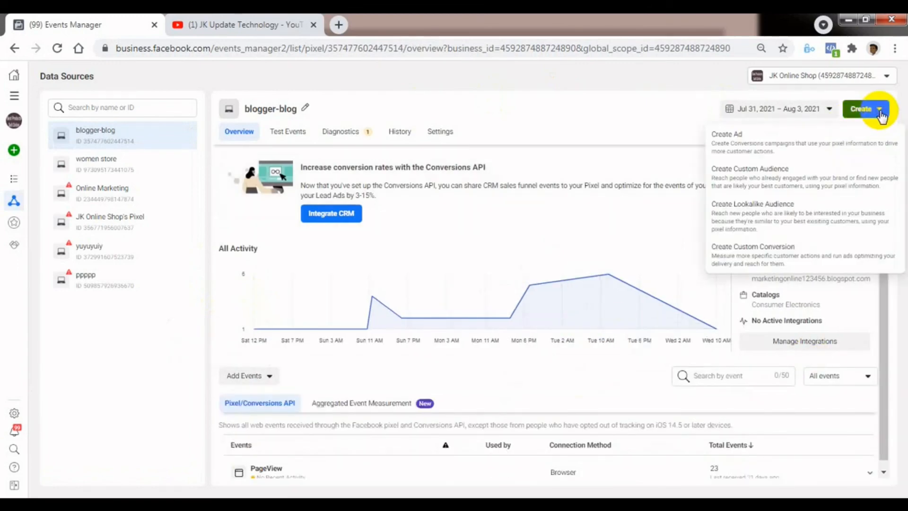
{"action": "left_click", "coordinate": [738, 180]}
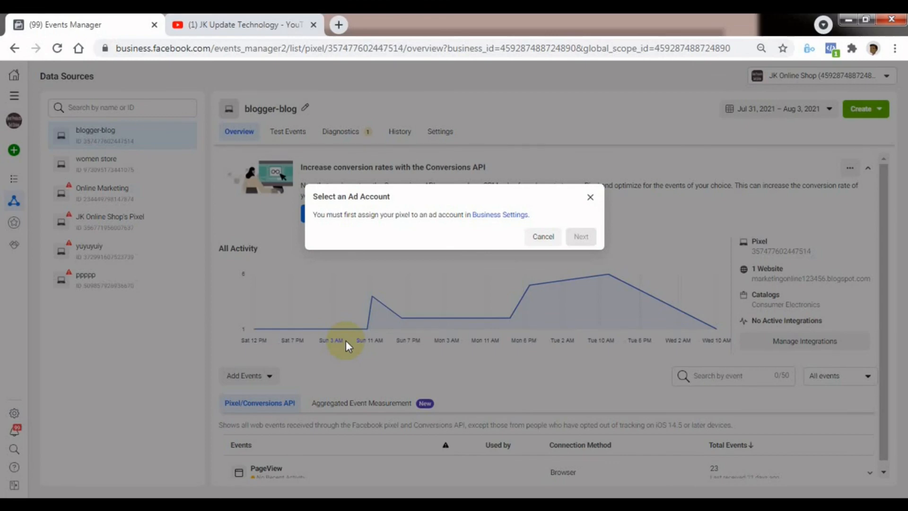
{"action": "left_click", "coordinate": [542, 238]}
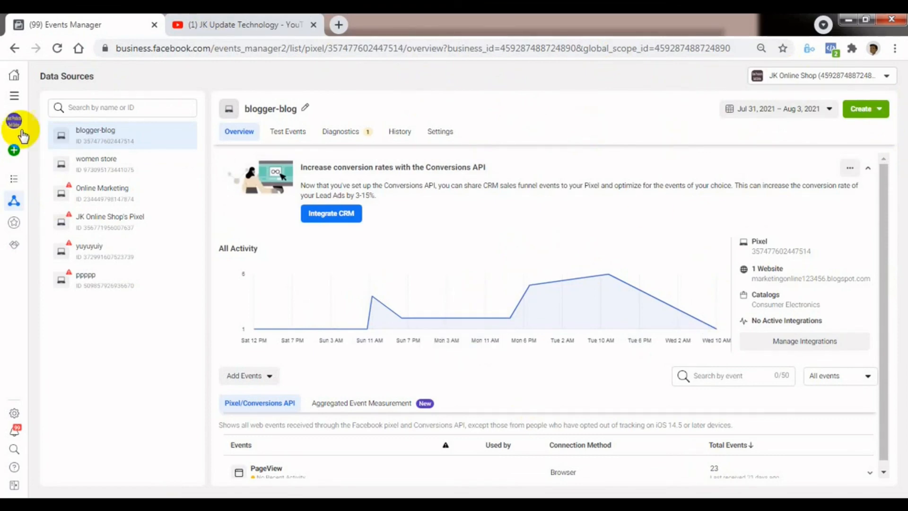
{"action": "left_click", "coordinate": [15, 95]}
{"action": "scroll", "coordinate": [217, 283], "scroll_direction": "down", "scroll_amount": 3}
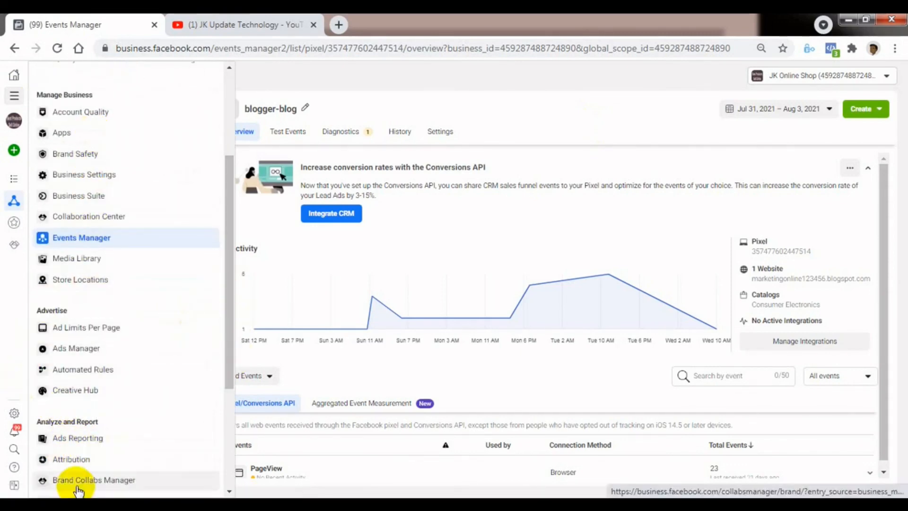
{"action": "left_click", "coordinate": [14, 96]}
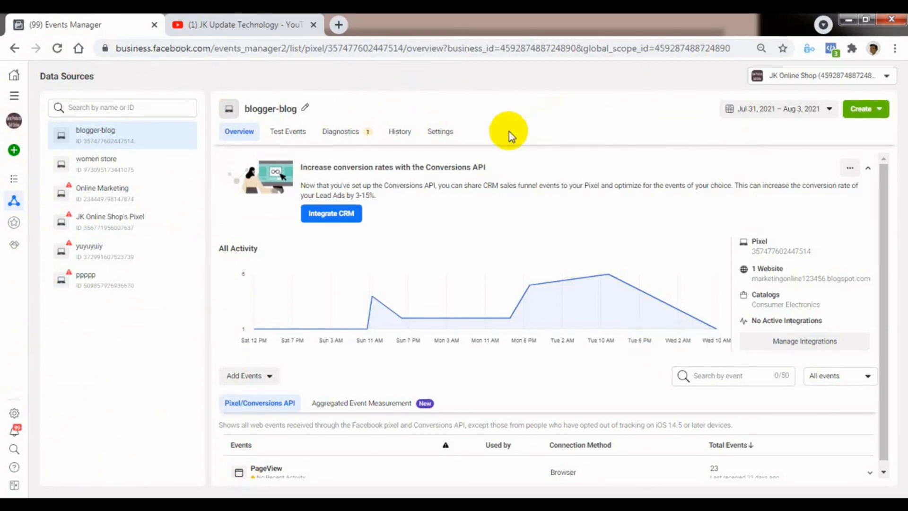
{"action": "mouse_move", "coordinate": [28, 279]}
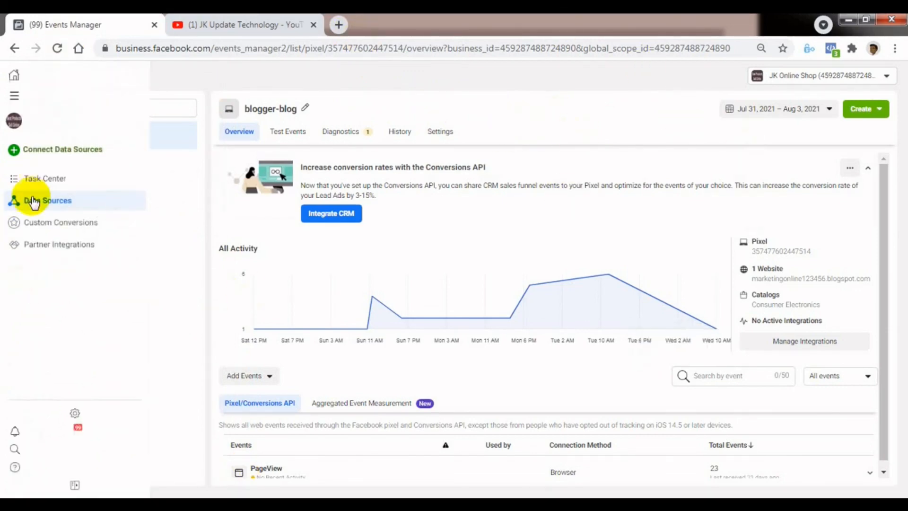